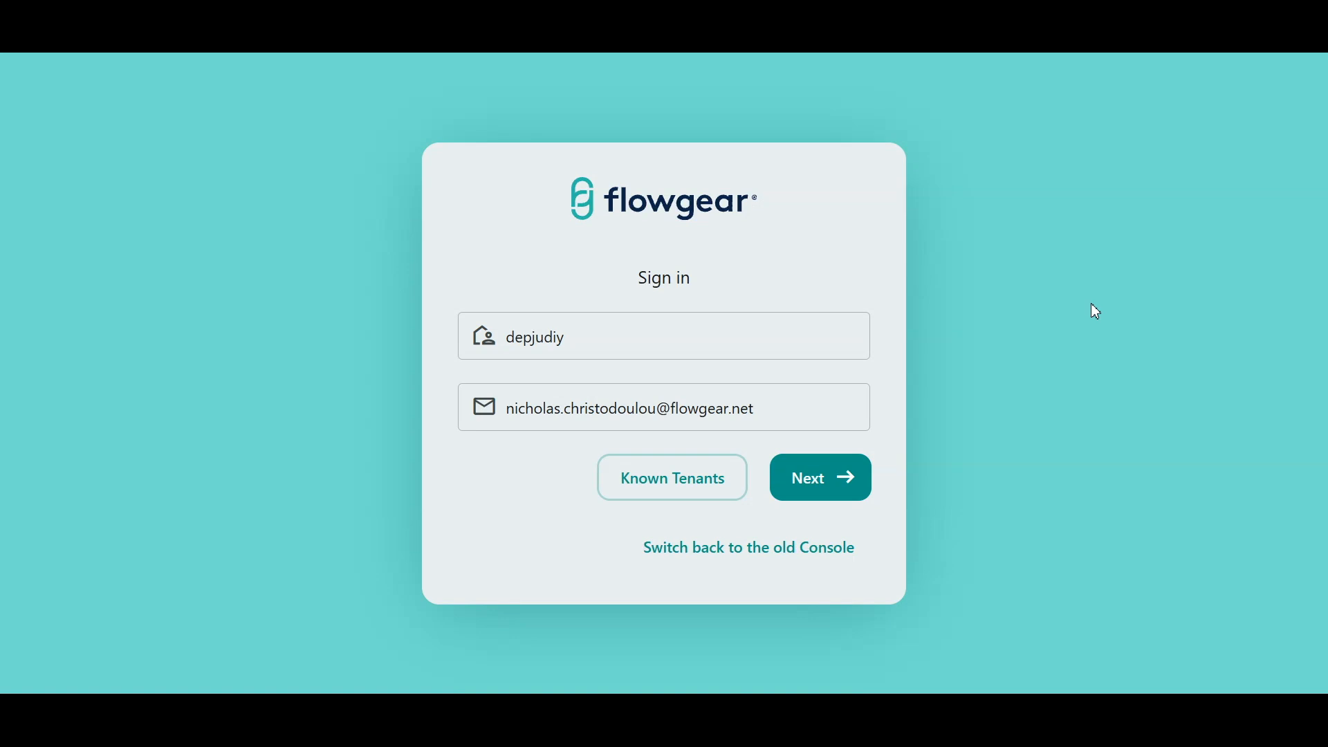
# - Submit the sign-in form with the prefilled tenant and e-mail address
pyautogui.click(697, 332)
pyautogui.click(773, 420)
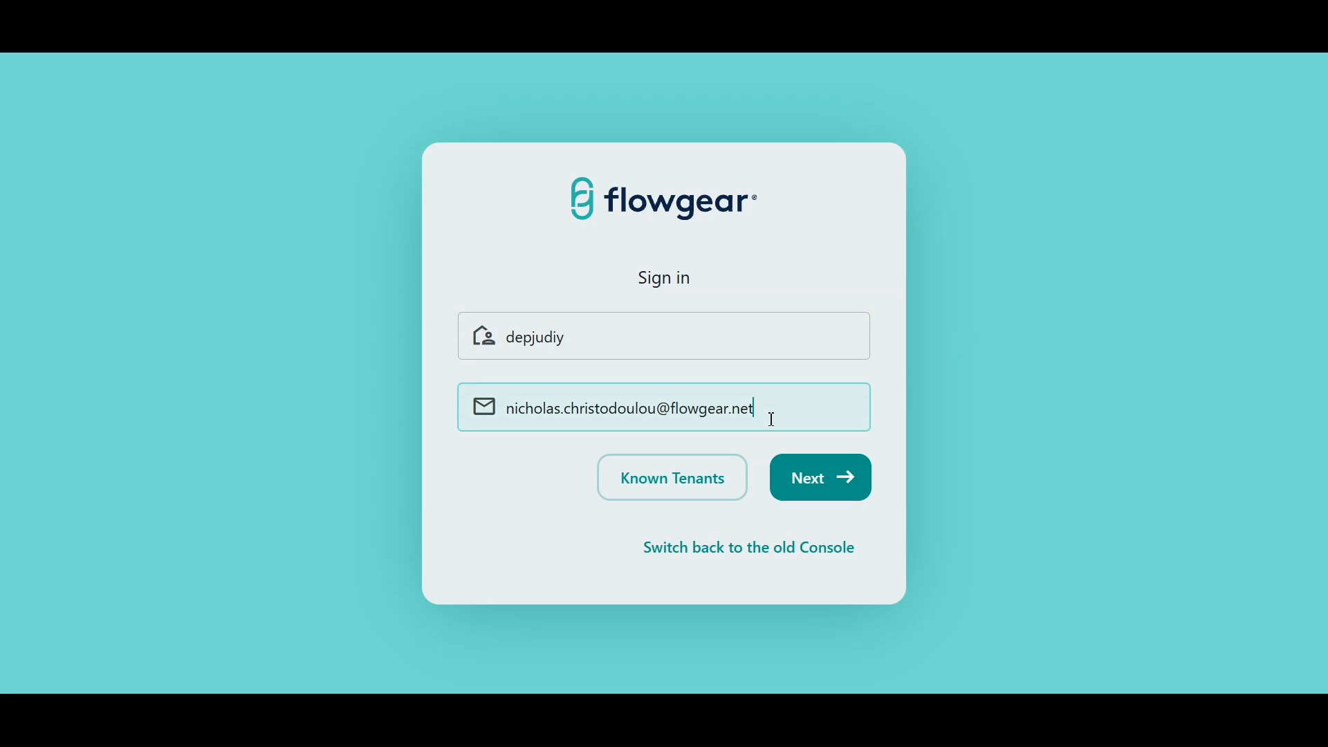
pyautogui.click(807, 474)
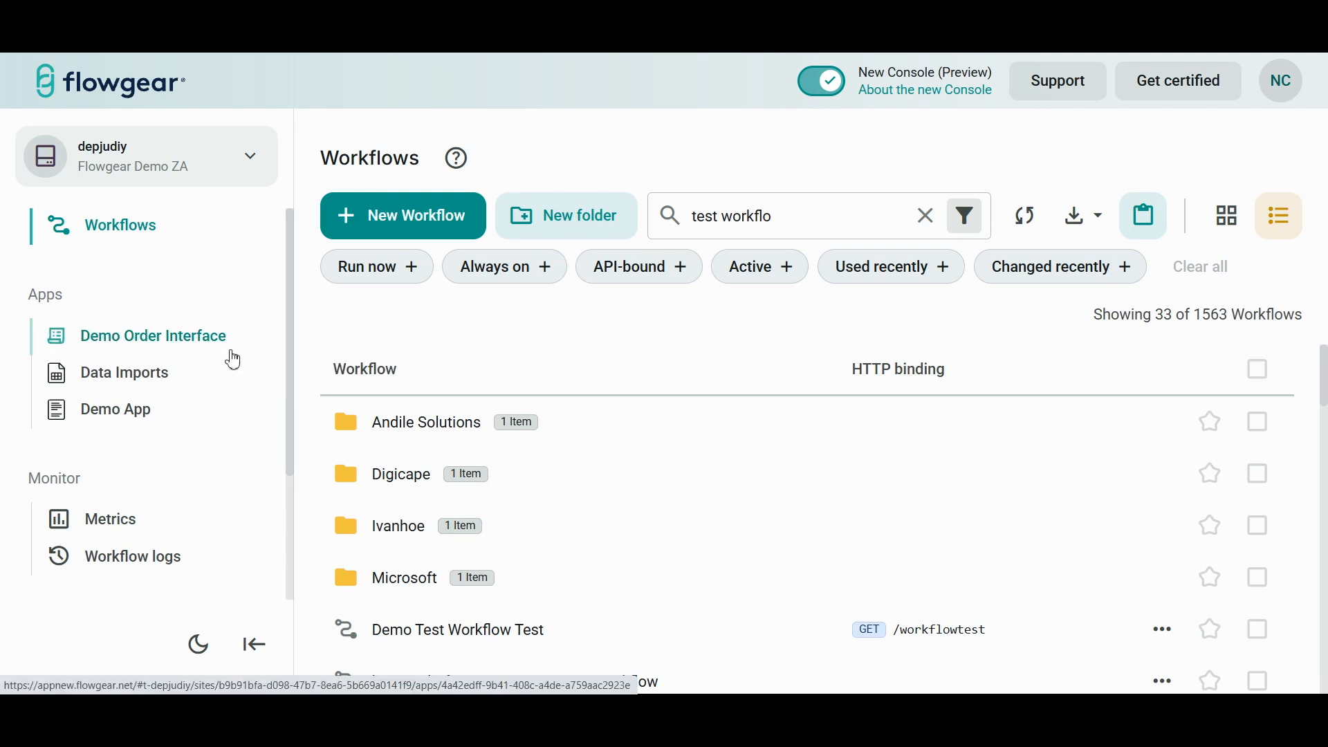
# - View the DropPoints list and open the Salesforce Sandbox [OAuth] connection from the Connections list
pyautogui.scroll(-3, 239, 356)
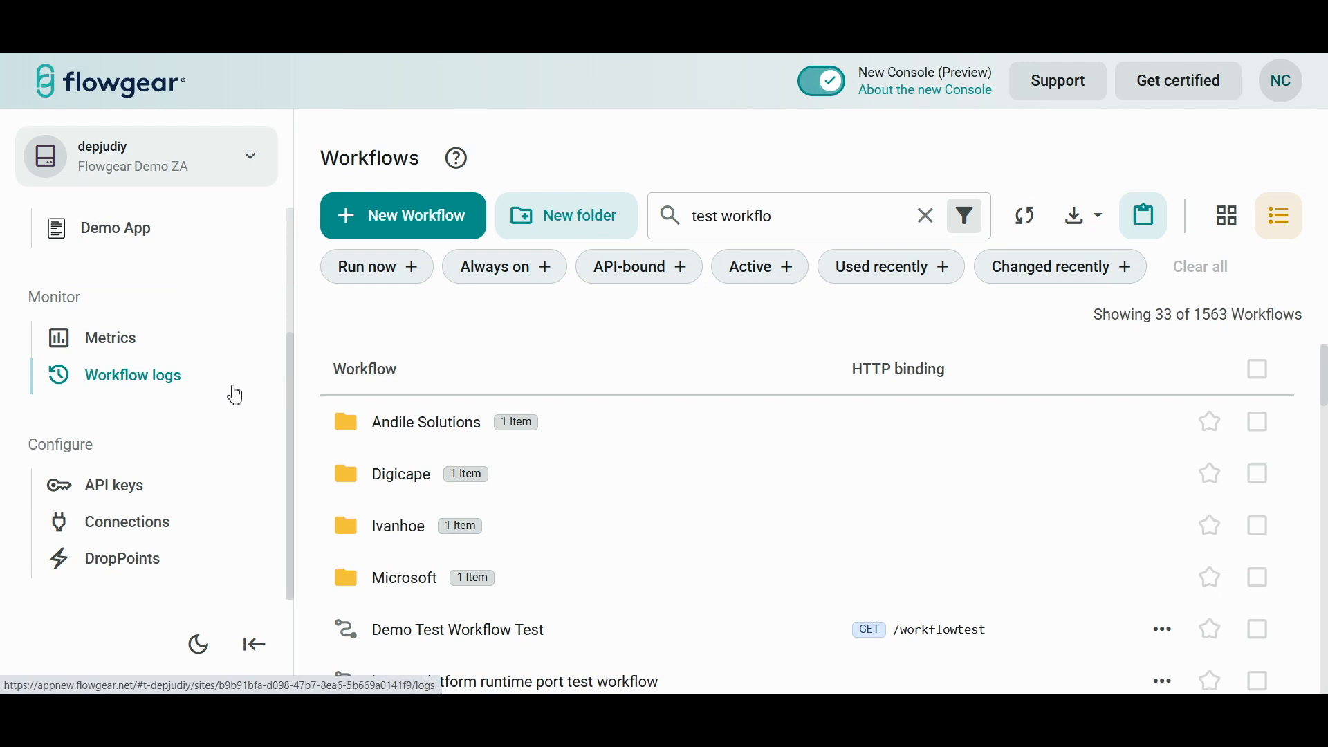
pyautogui.click(145, 575)
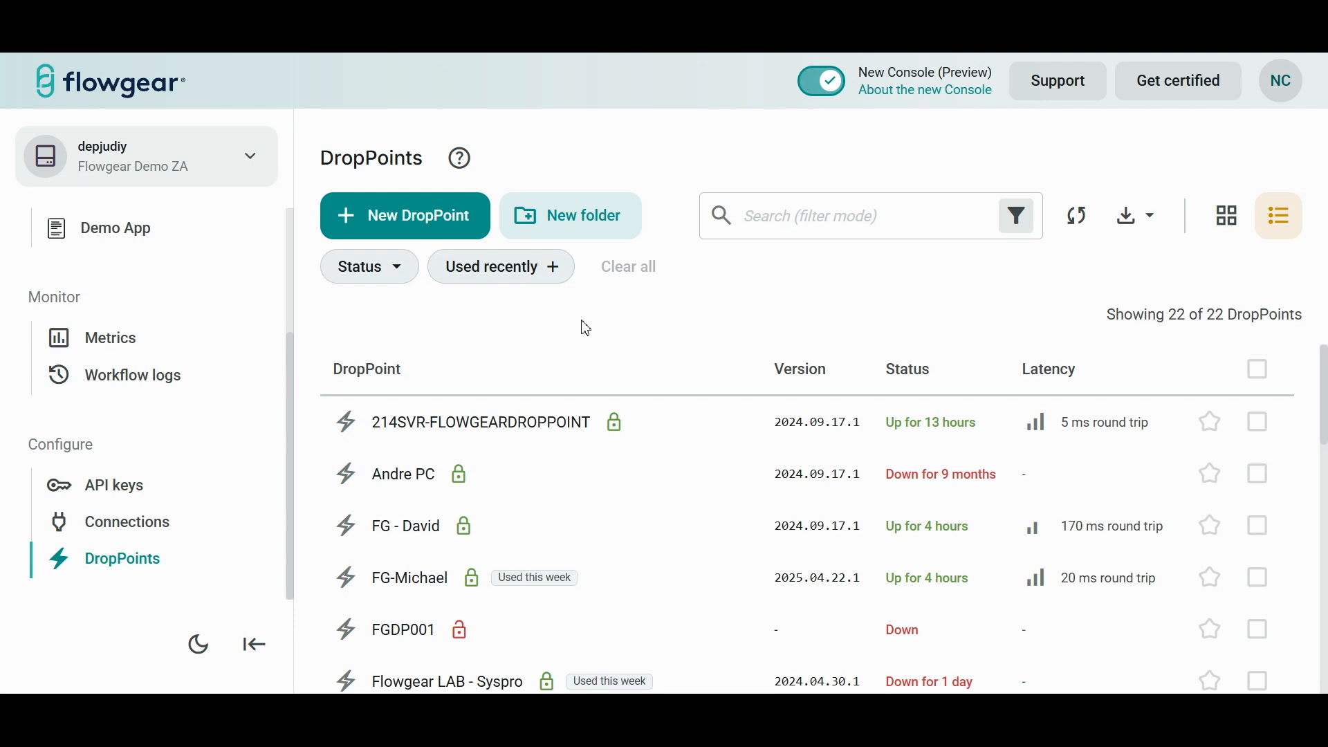
pyautogui.click(143, 543)
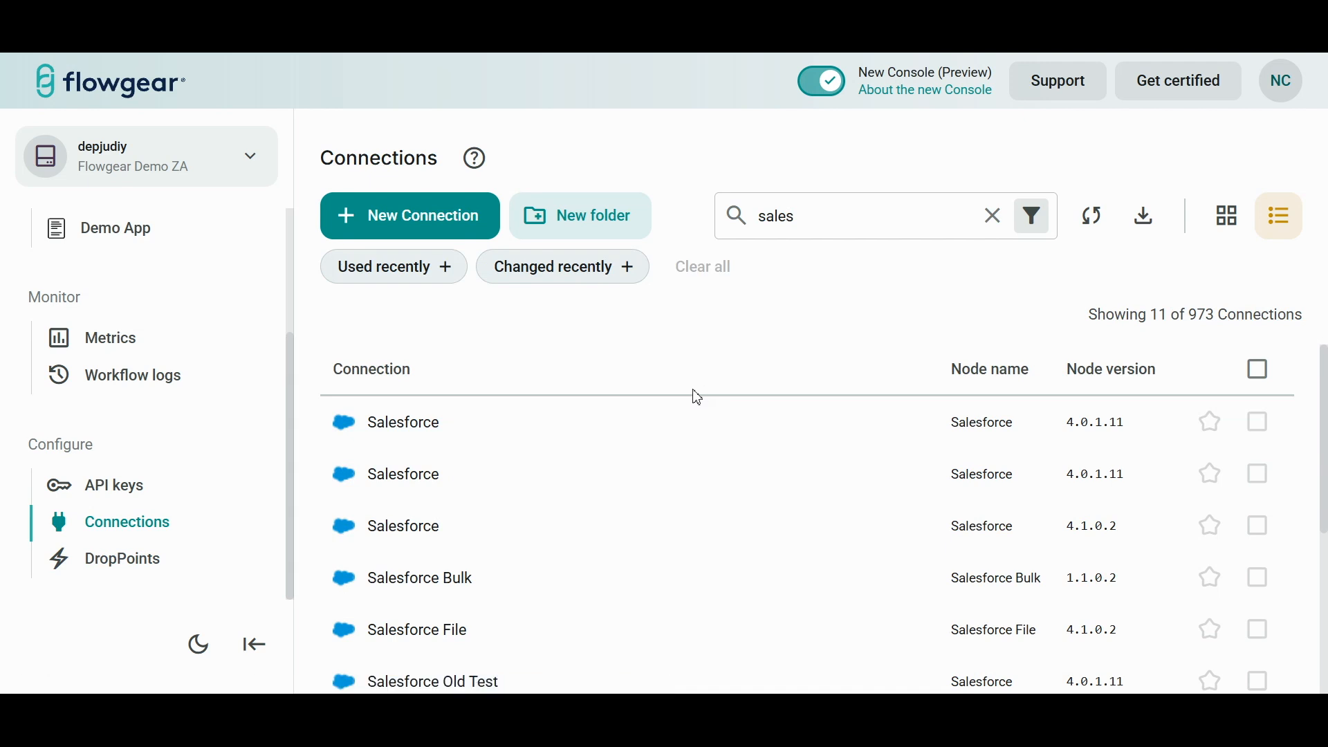
pyautogui.scroll(-4, 638, 510)
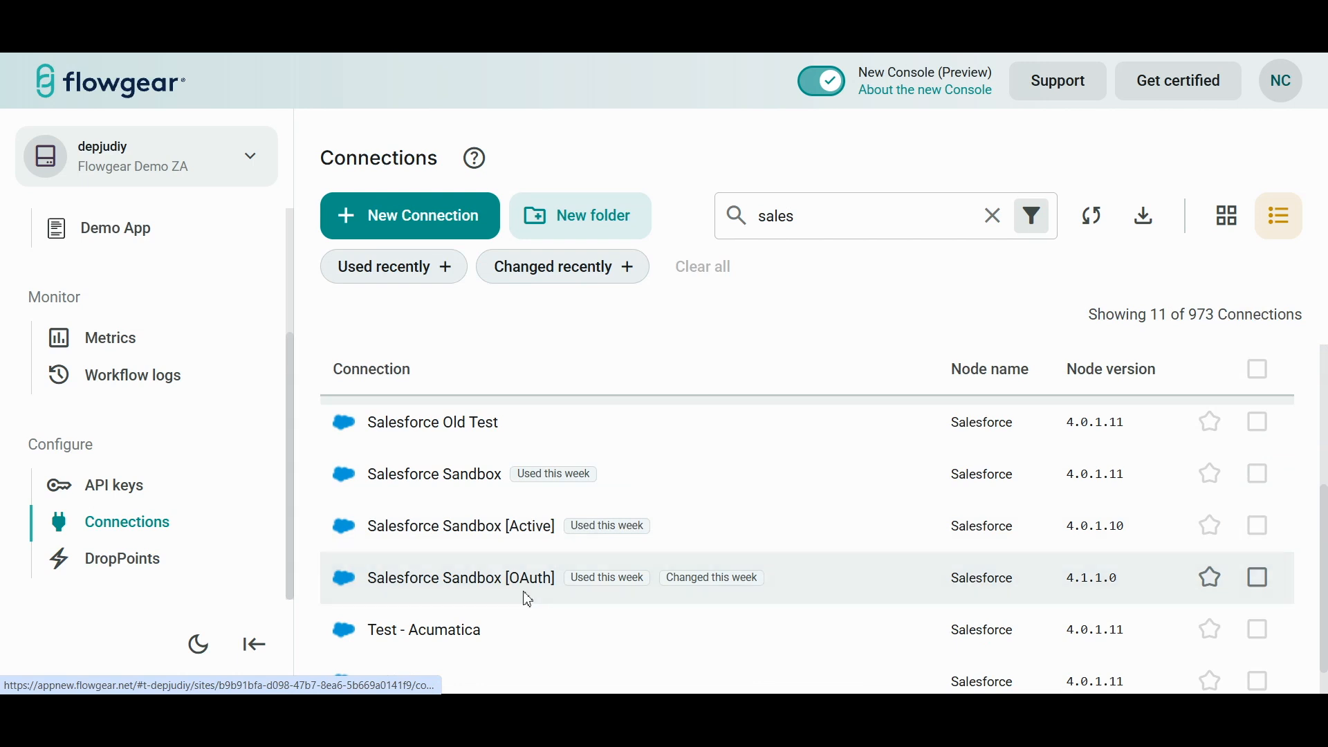
pyautogui.click(527, 600)
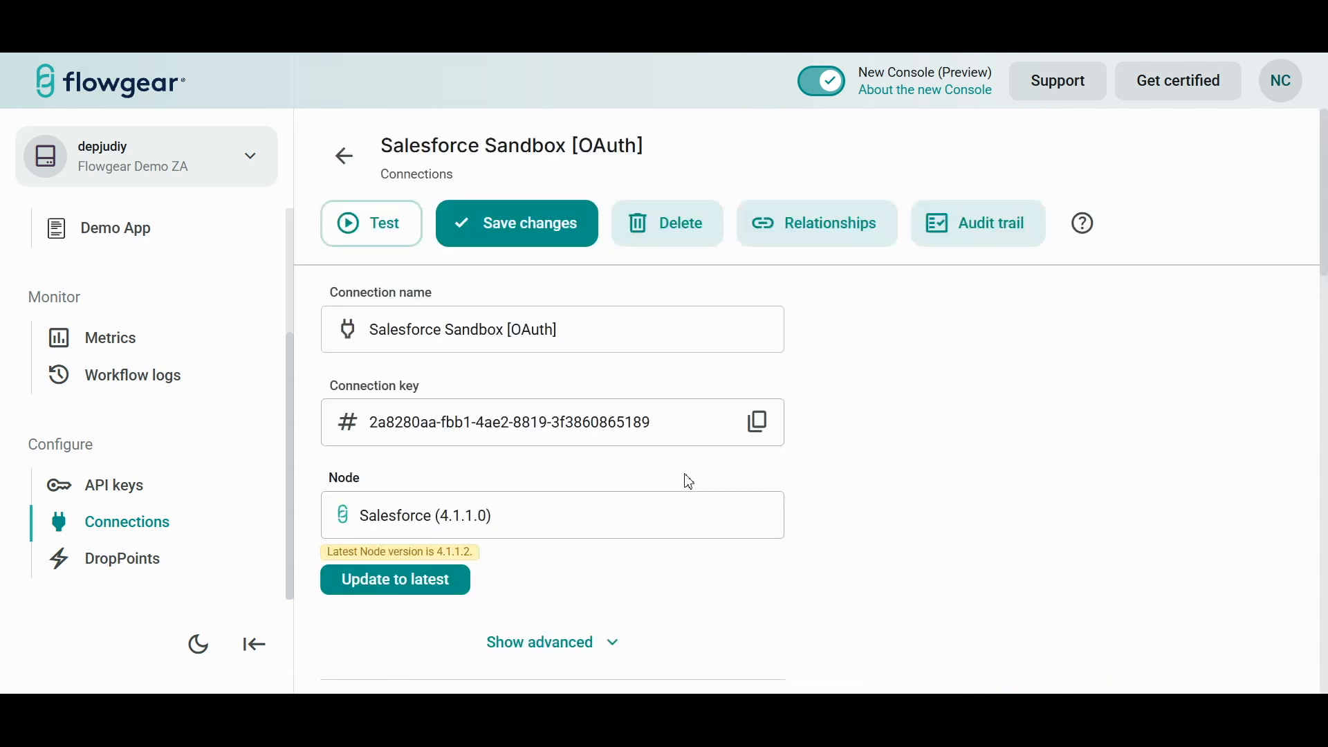
# - Review the Salesforce connection's properties, test the connection and dismiss the notification
pyautogui.scroll(-9, 688, 481)
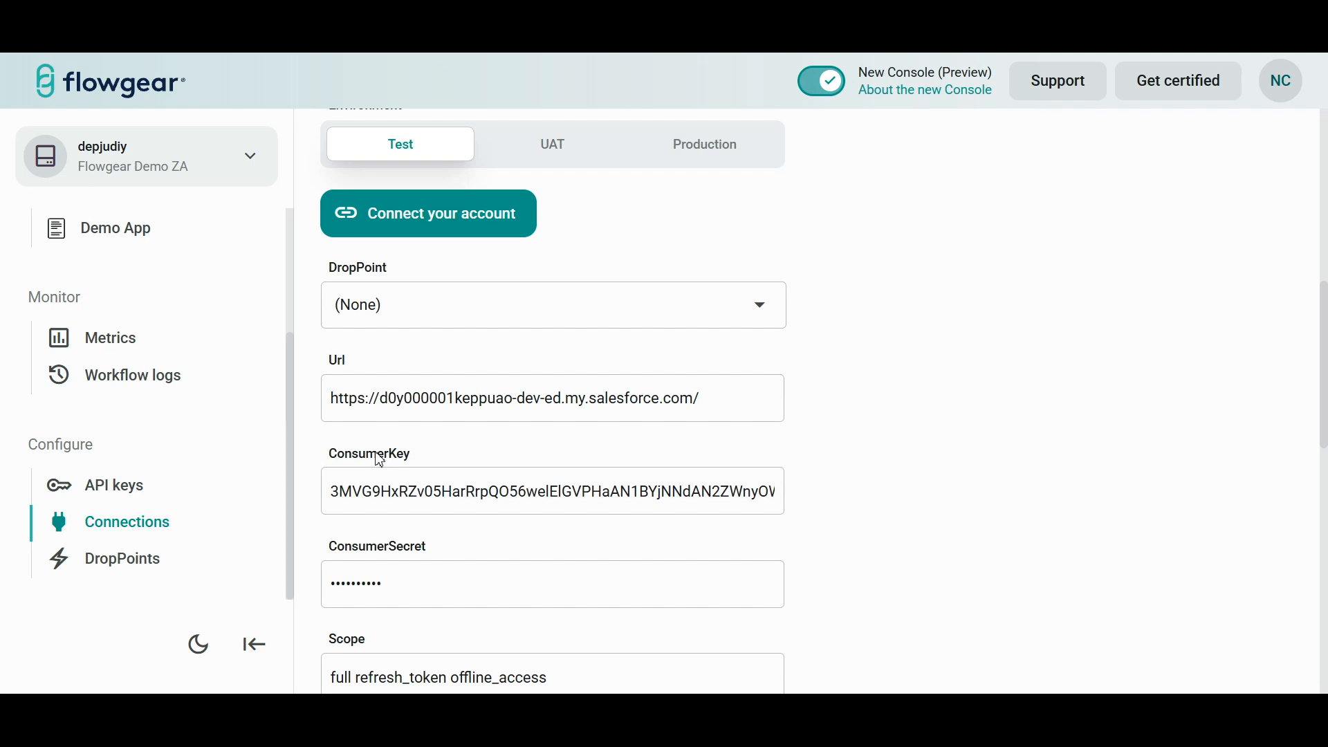
pyautogui.scroll(1, 405, 453)
pyautogui.scroll(7, 404, 453)
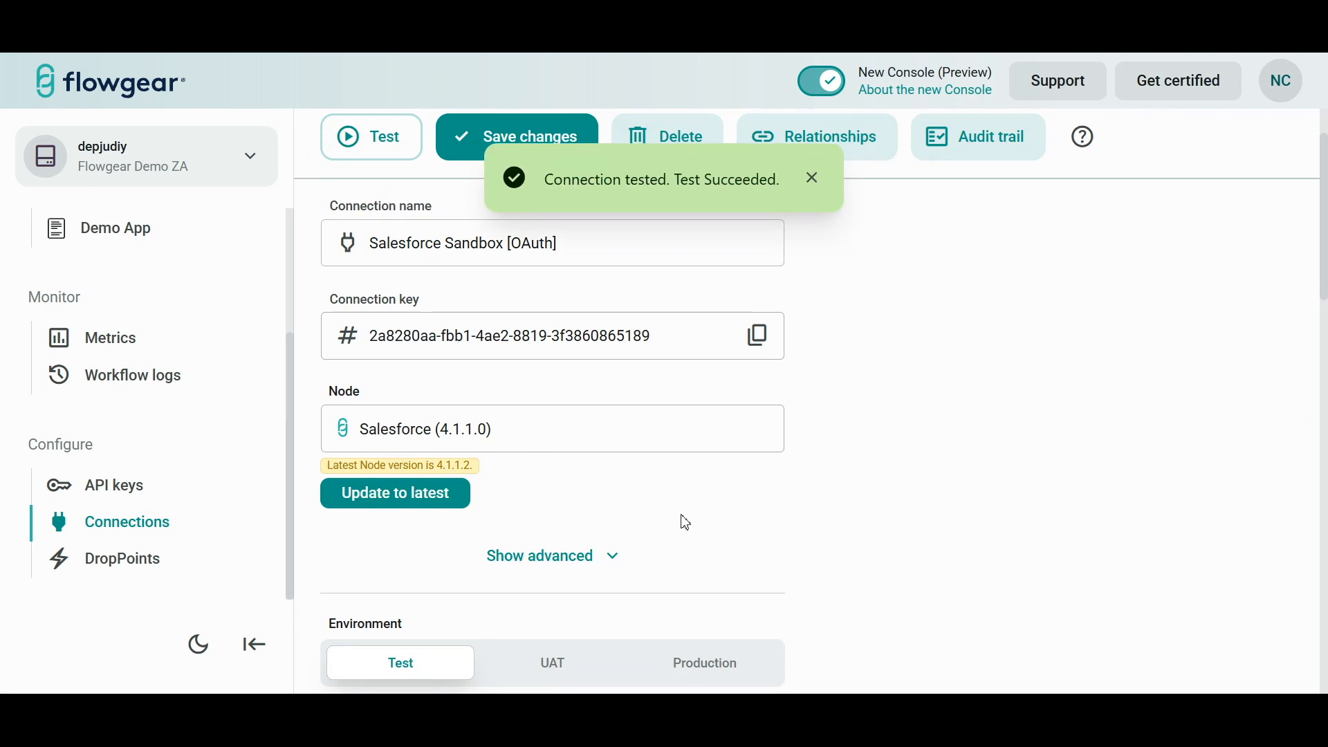
pyautogui.click(812, 179)
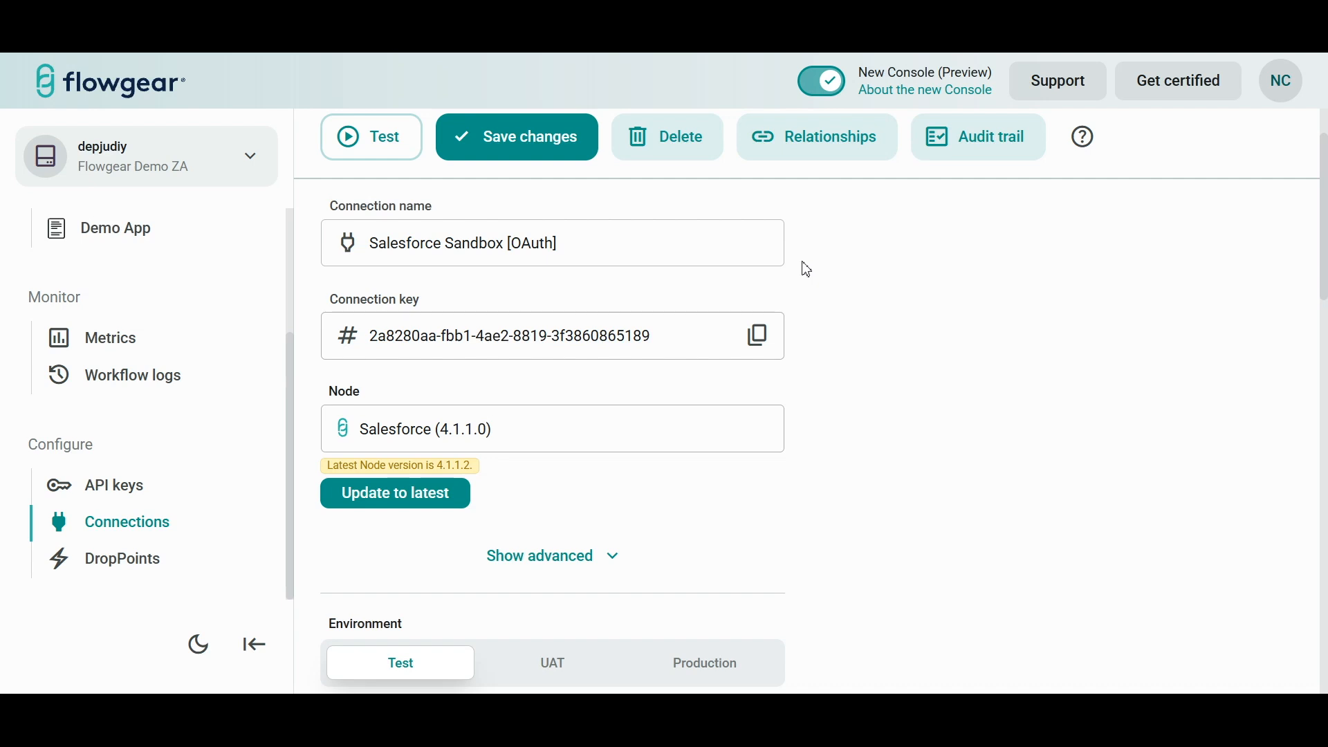
# - Compare the connection's environments by switching between UAT, Production and Test, ending on UAT
pyautogui.scroll(-4, 795, 291)
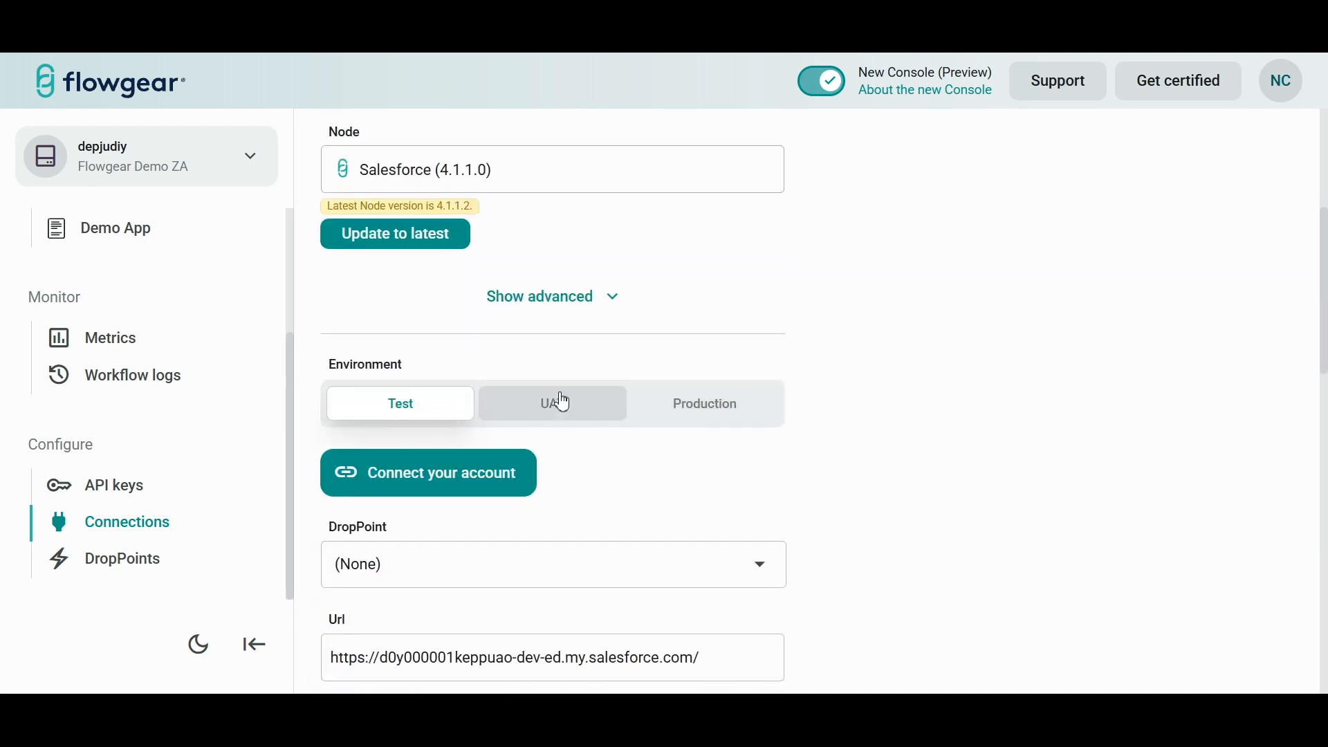
pyautogui.click(550, 413)
pyautogui.click(688, 418)
pyautogui.click(424, 410)
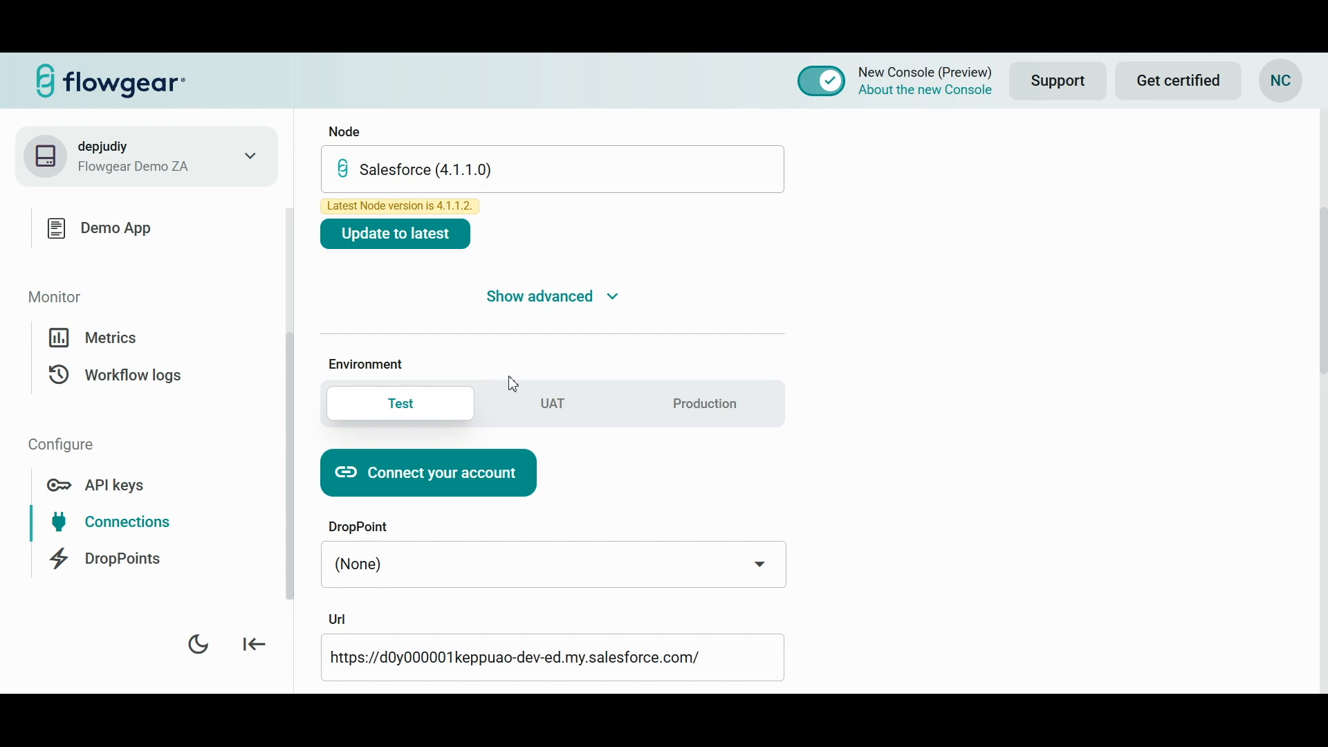
pyautogui.click(549, 398)
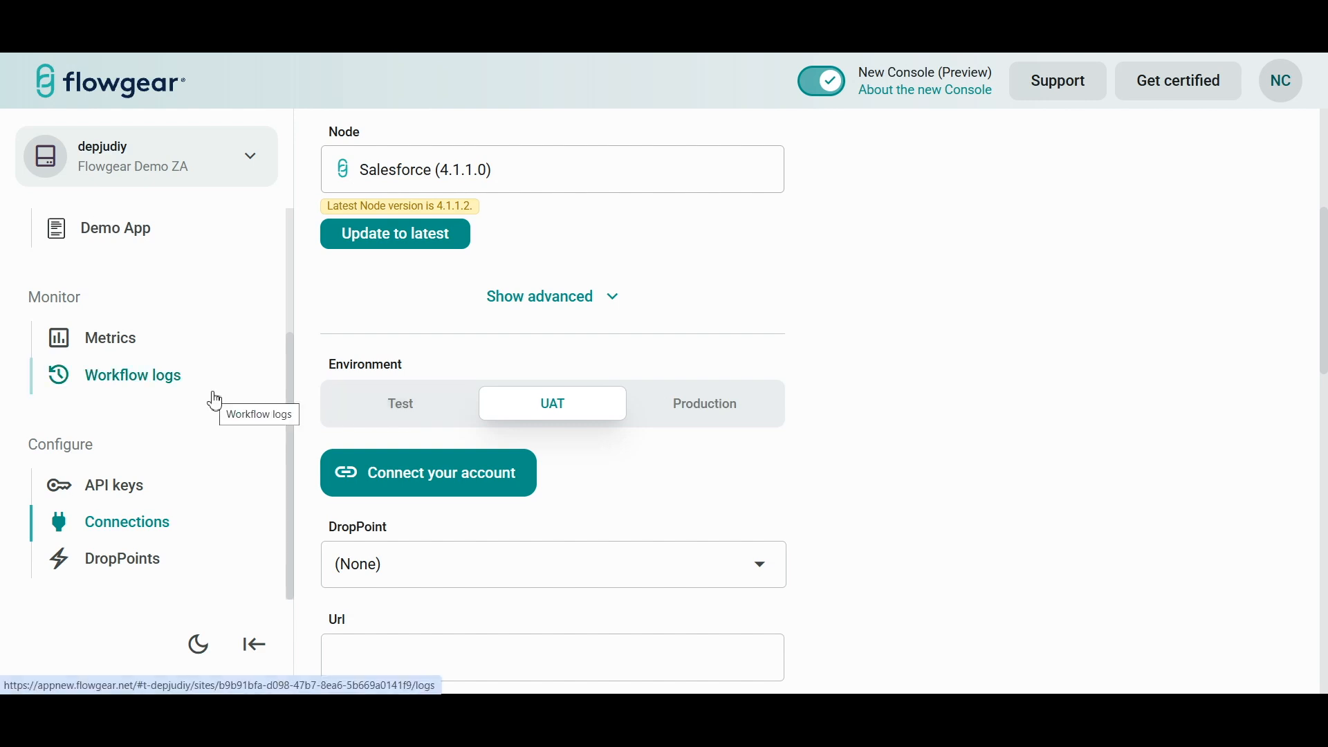
# - Search the workflow logs for Start & Triggers entries of all workflows up to 2025/07/23 15:09:35
pyautogui.click(138, 374)
pyautogui.click(765, 506)
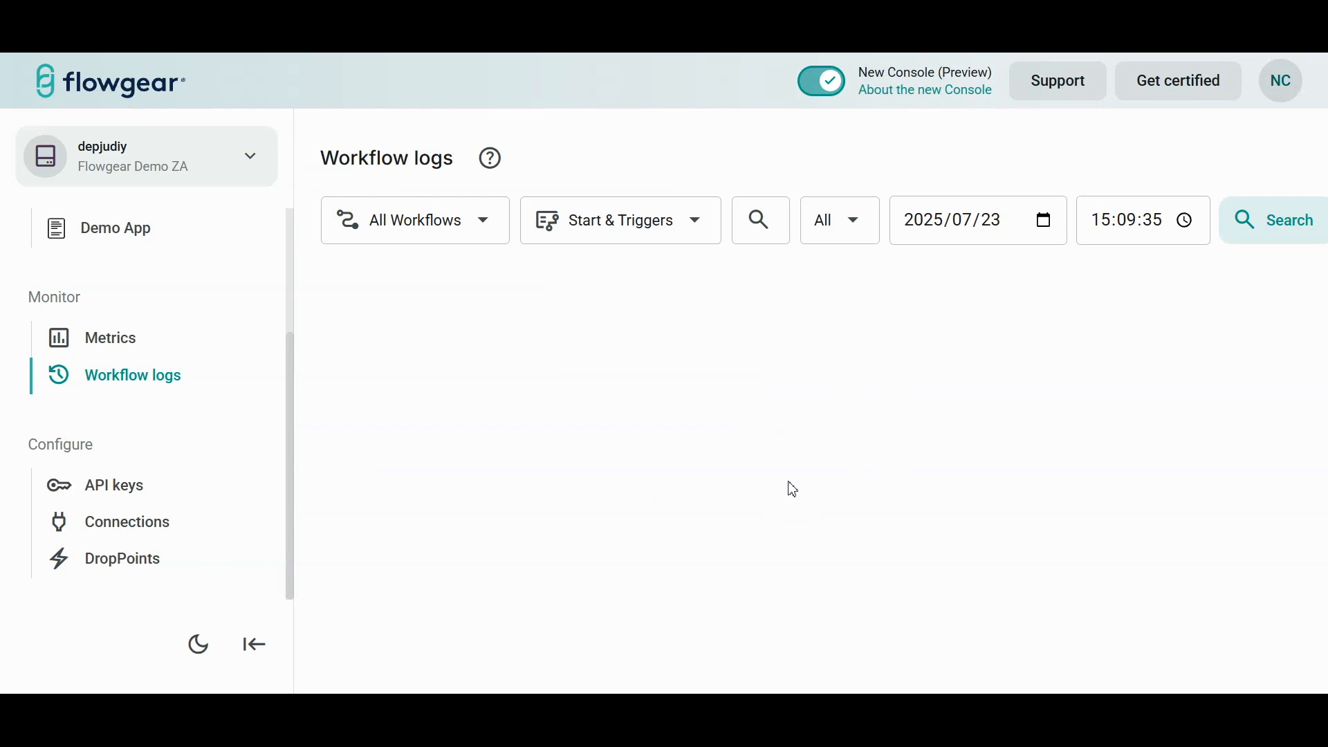
pyautogui.click(1263, 237)
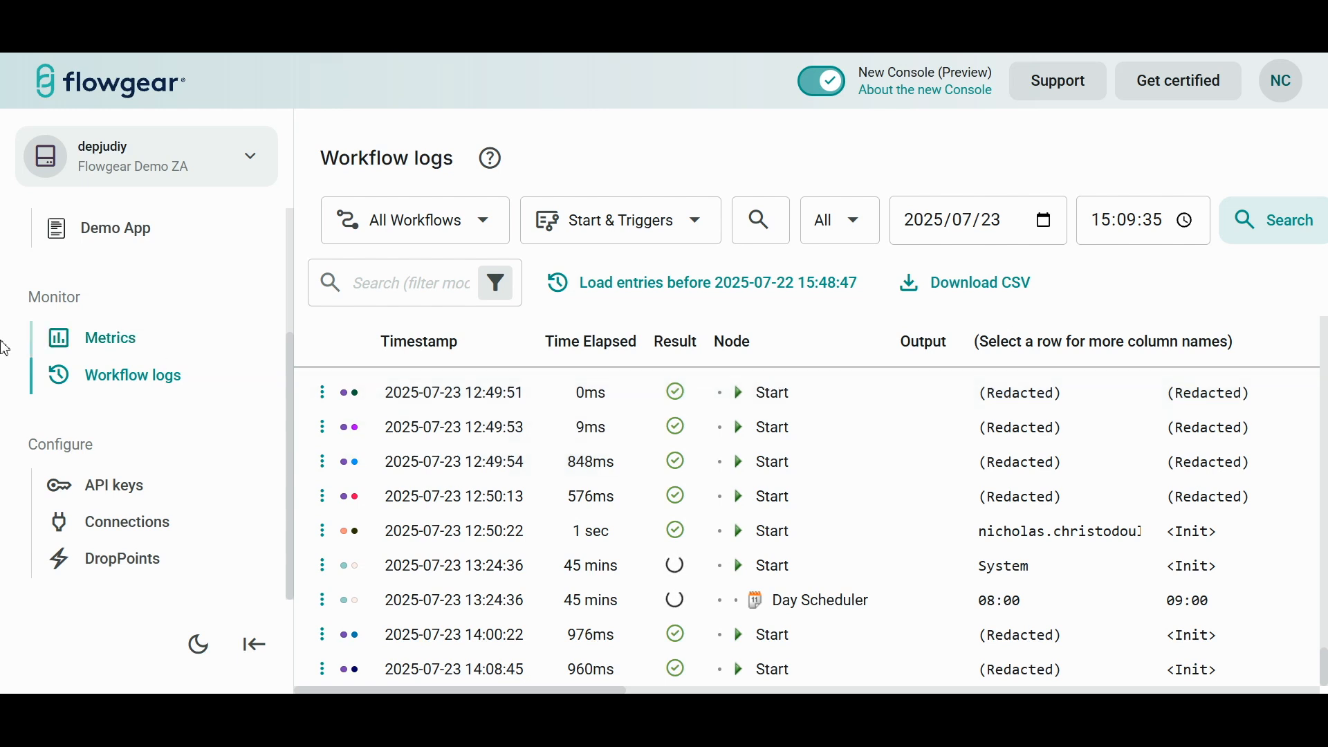
# - Create a blank new workflow named "Test Workflow"
pyautogui.scroll(3, 76, 366)
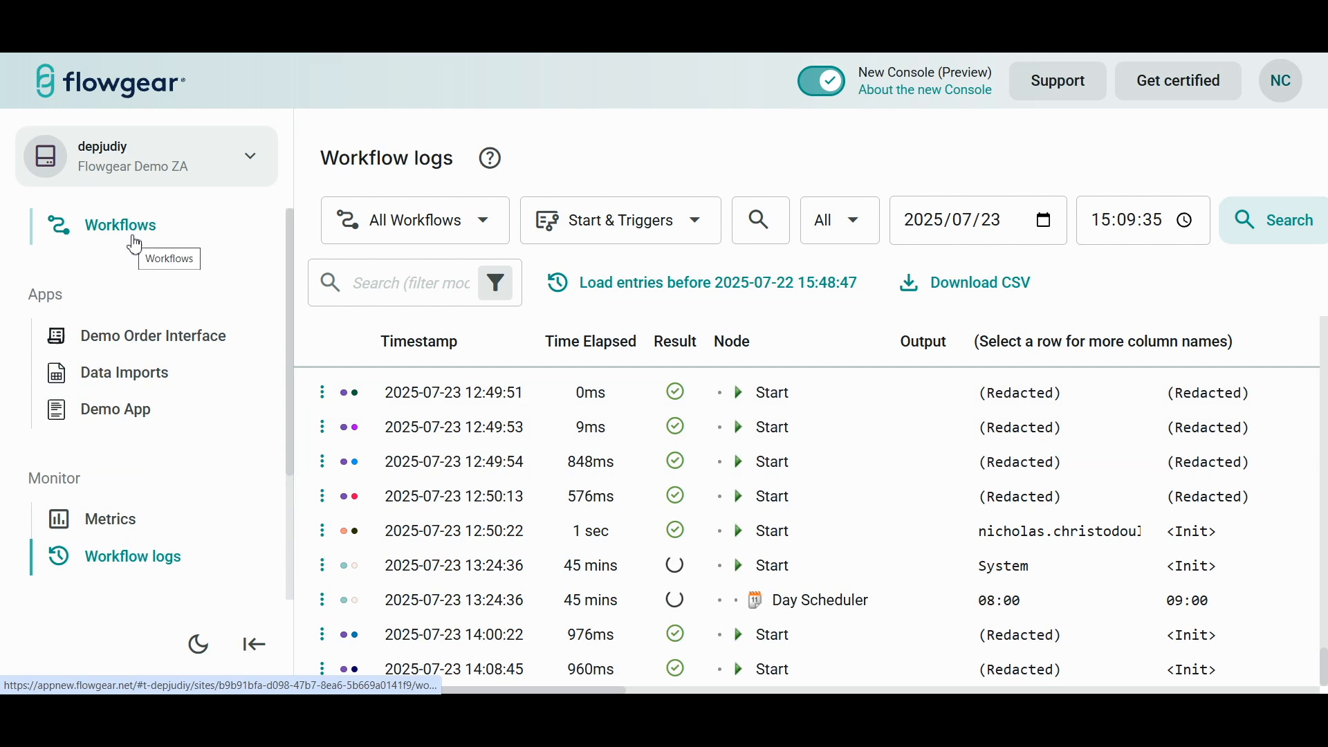
pyautogui.click(141, 227)
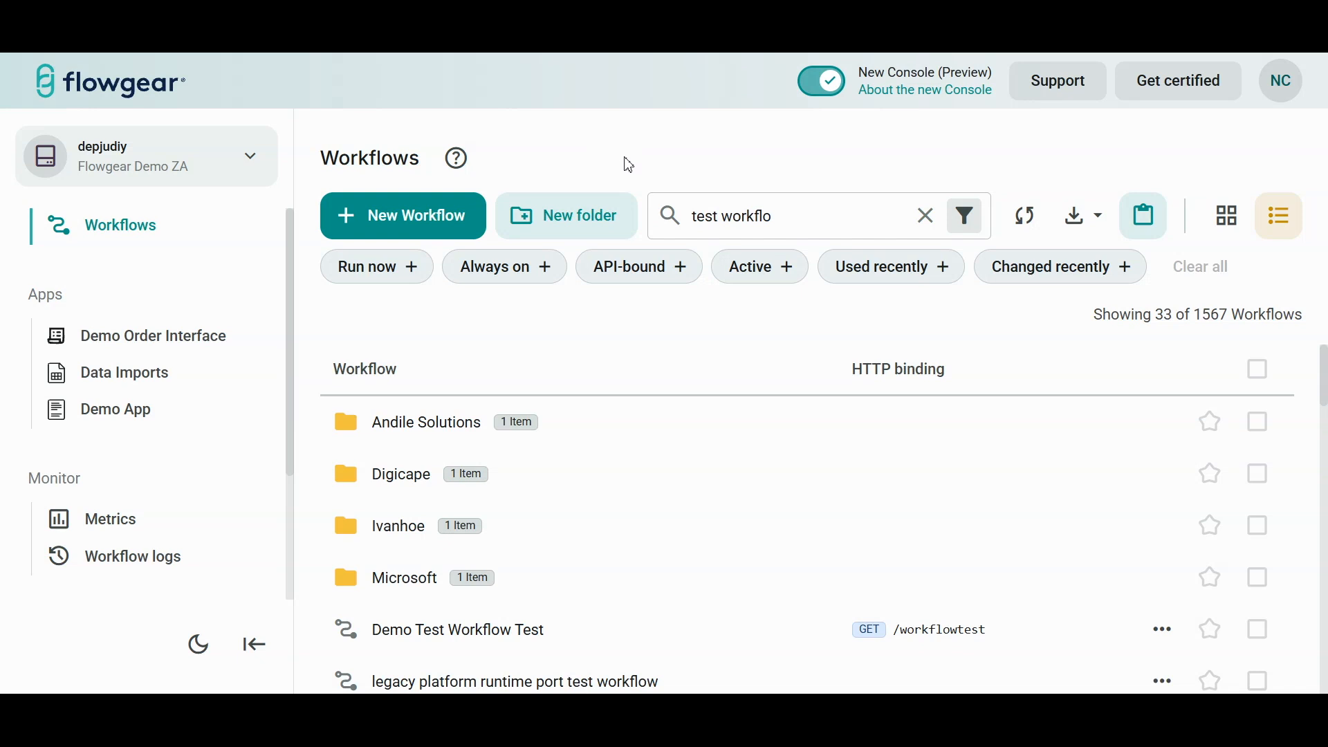
pyautogui.click(400, 225)
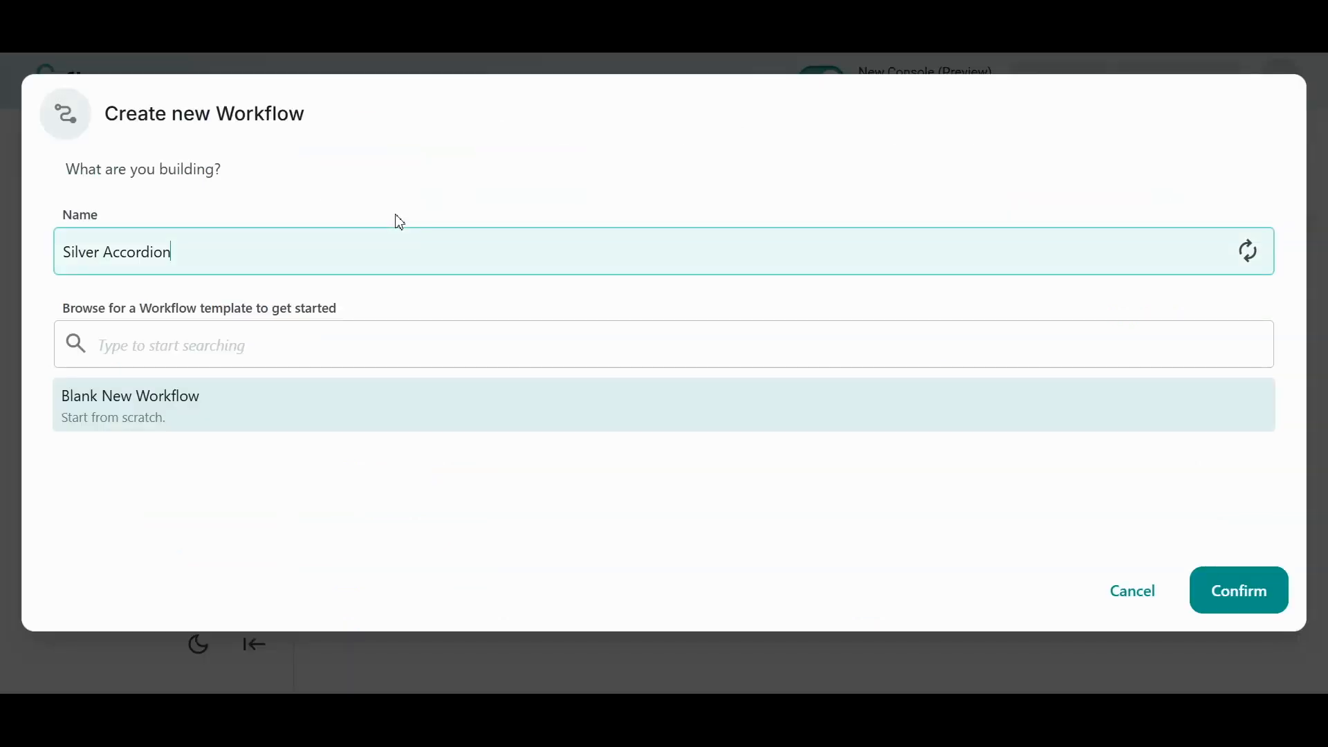
pyautogui.hotkey('ctrl', 'a')
pyautogui.write('Test Workflow')
pyautogui.click(1238, 591)
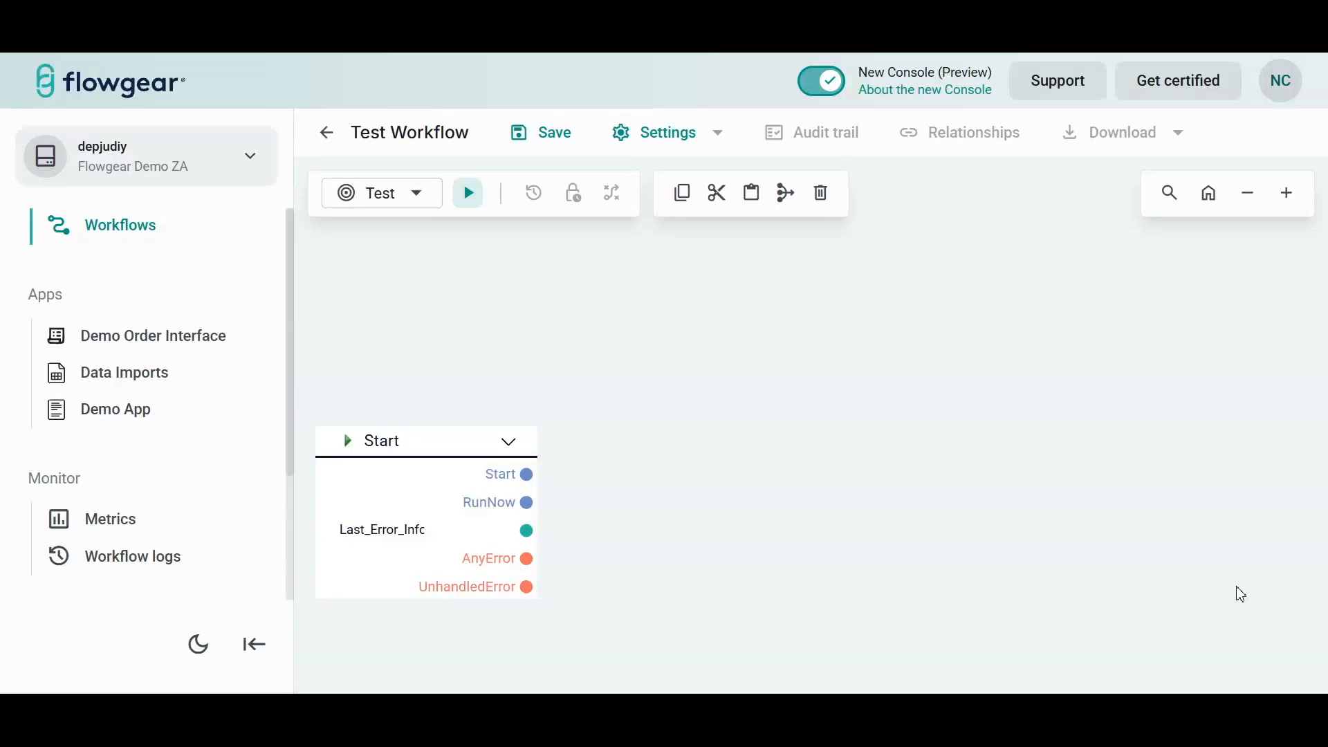
# - Open the node chooser from the workflow canvas and browse the unfiltered node list
pyautogui.moveTo(815, 515); pyautogui.dragTo(753, 463)
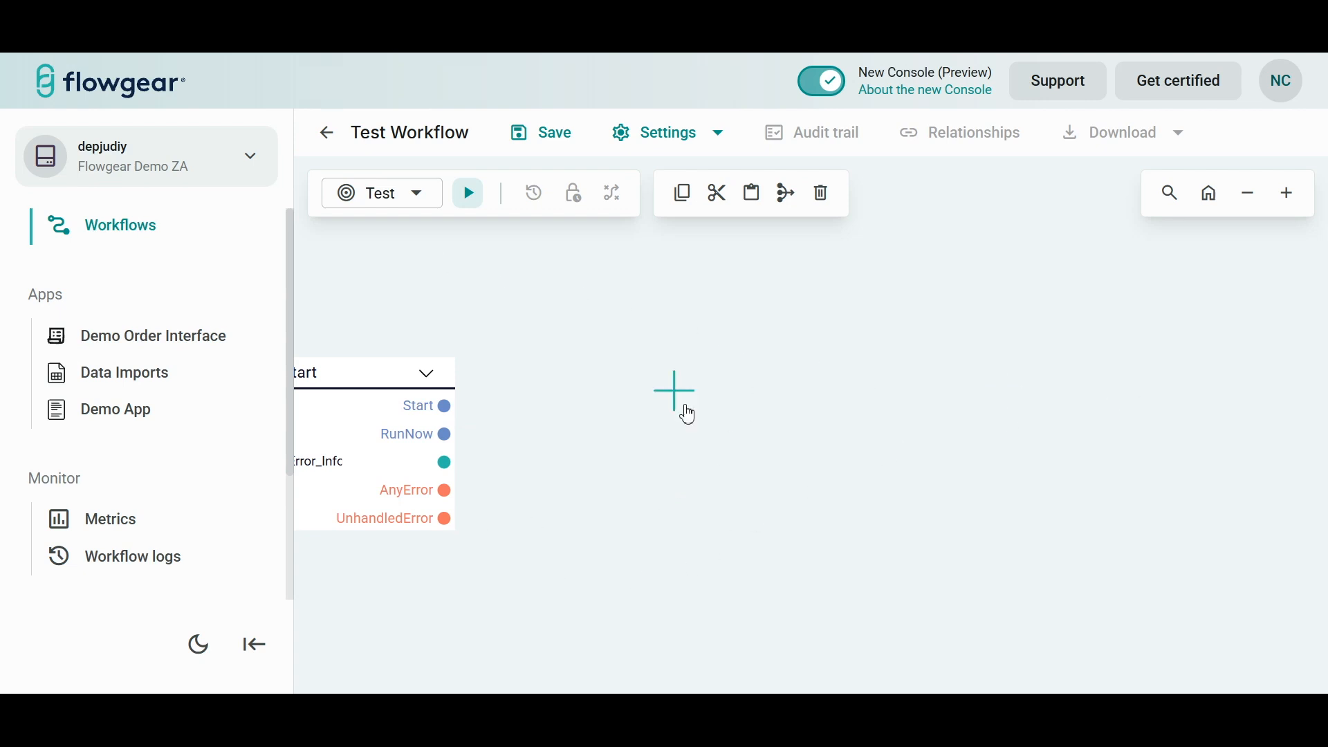
pyautogui.click(681, 408)
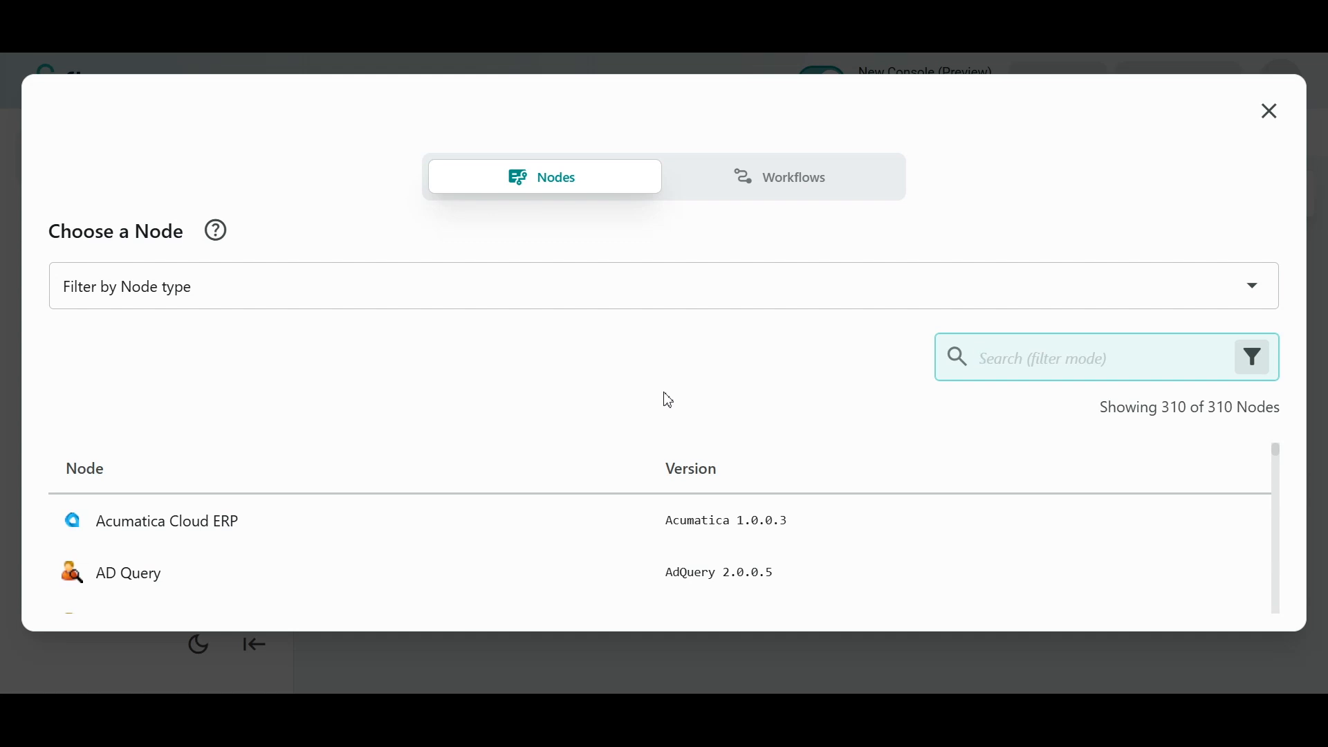
pyautogui.scroll(-5, 499, 552)
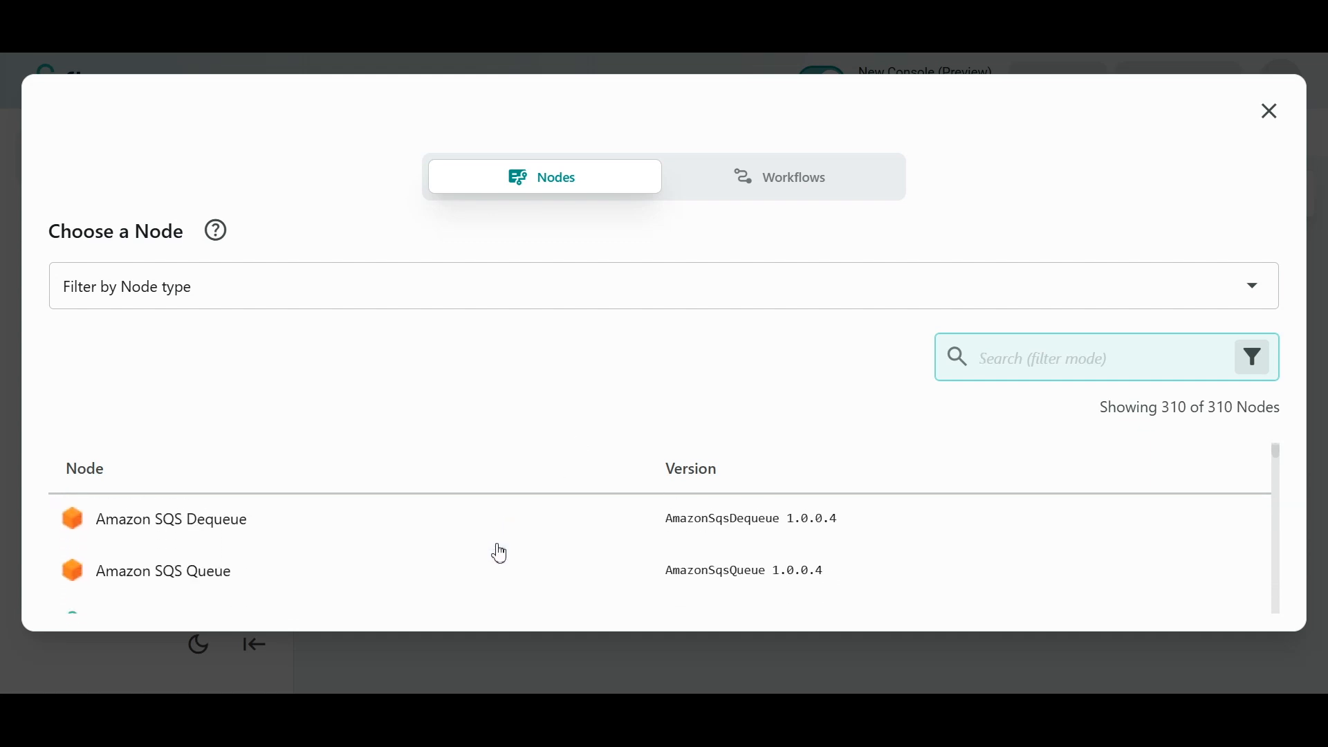
pyautogui.scroll(-3, 499, 552)
pyautogui.scroll(6, 499, 550)
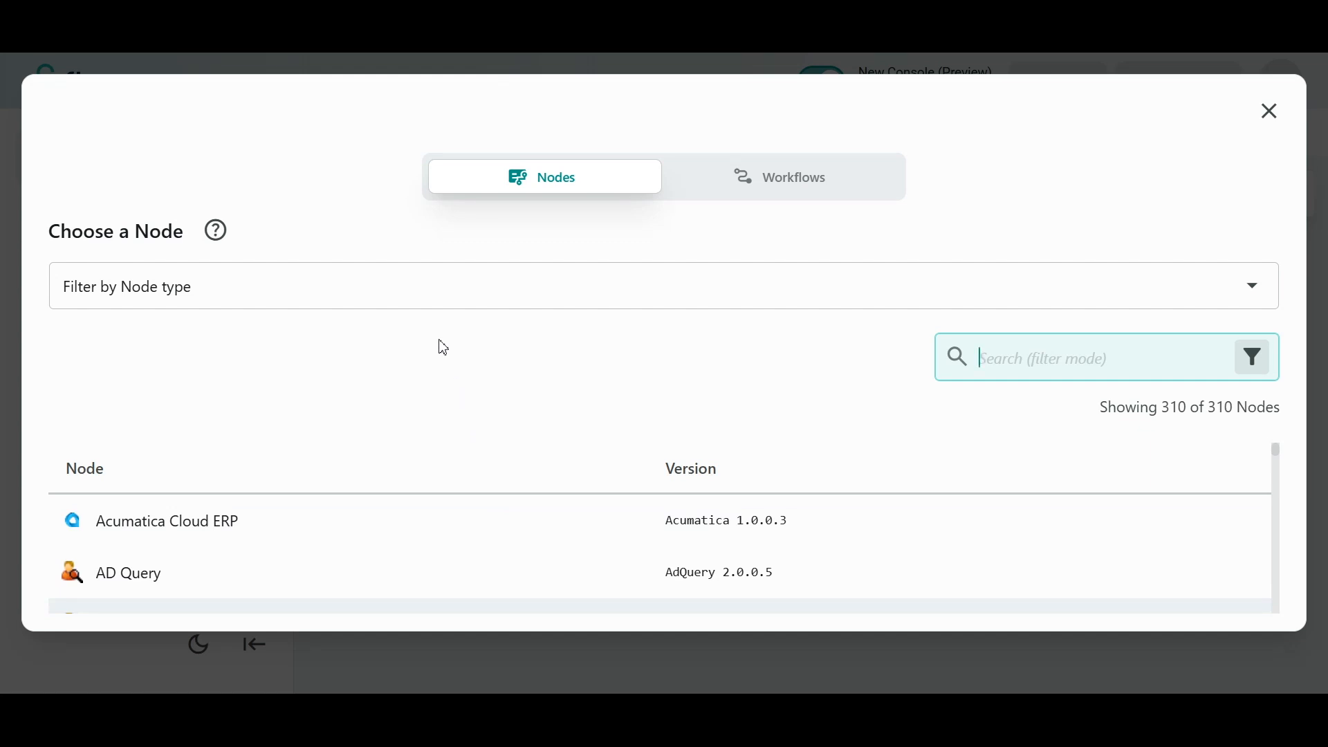
# - Filter the nodes by the Connector type and browse the available connectors
pyautogui.click(416, 301)
pyautogui.click(184, 424)
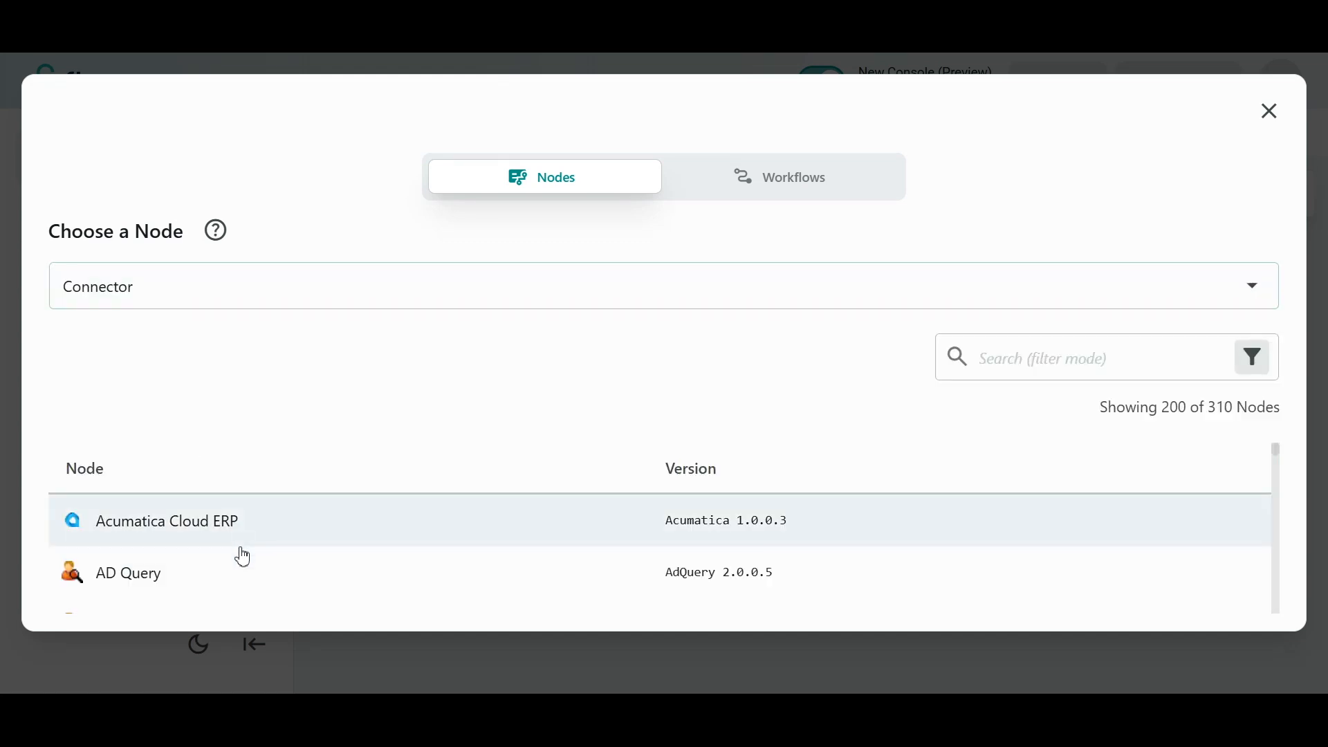
pyautogui.scroll(-6, 247, 554)
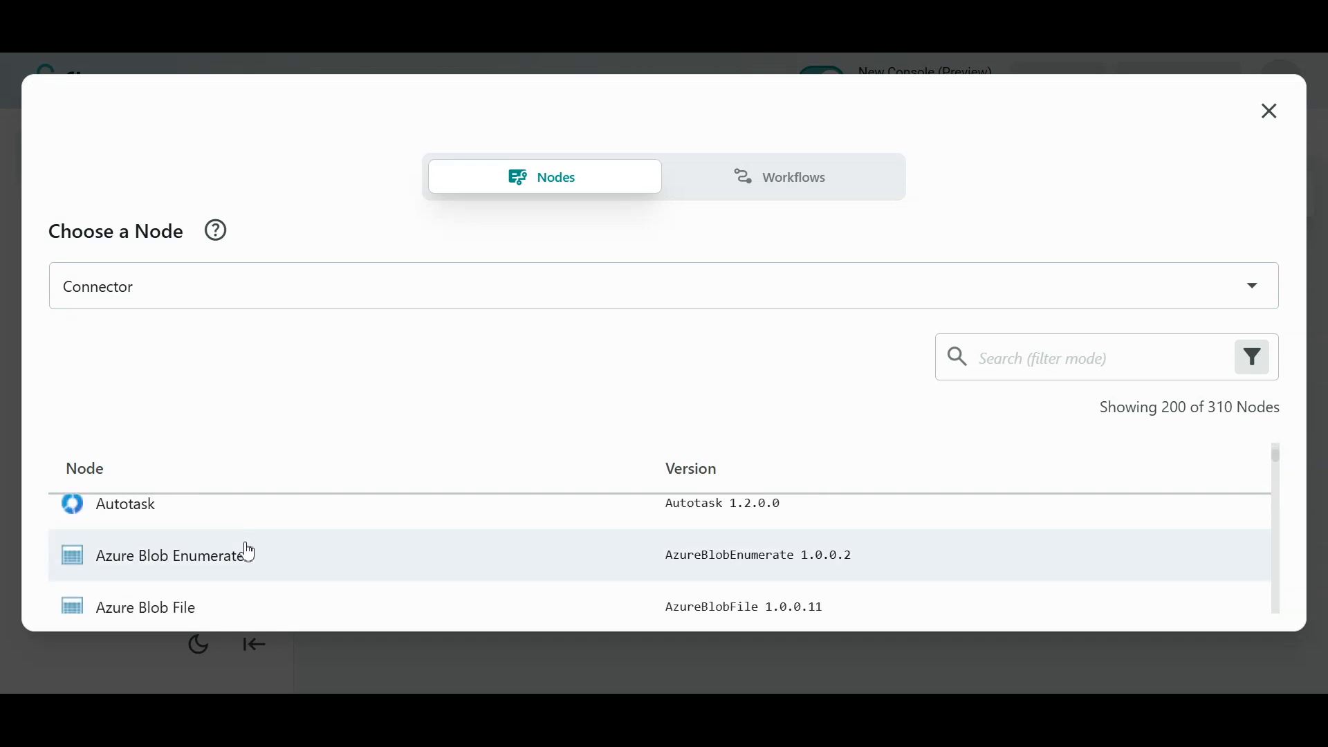
pyautogui.scroll(-4, 249, 552)
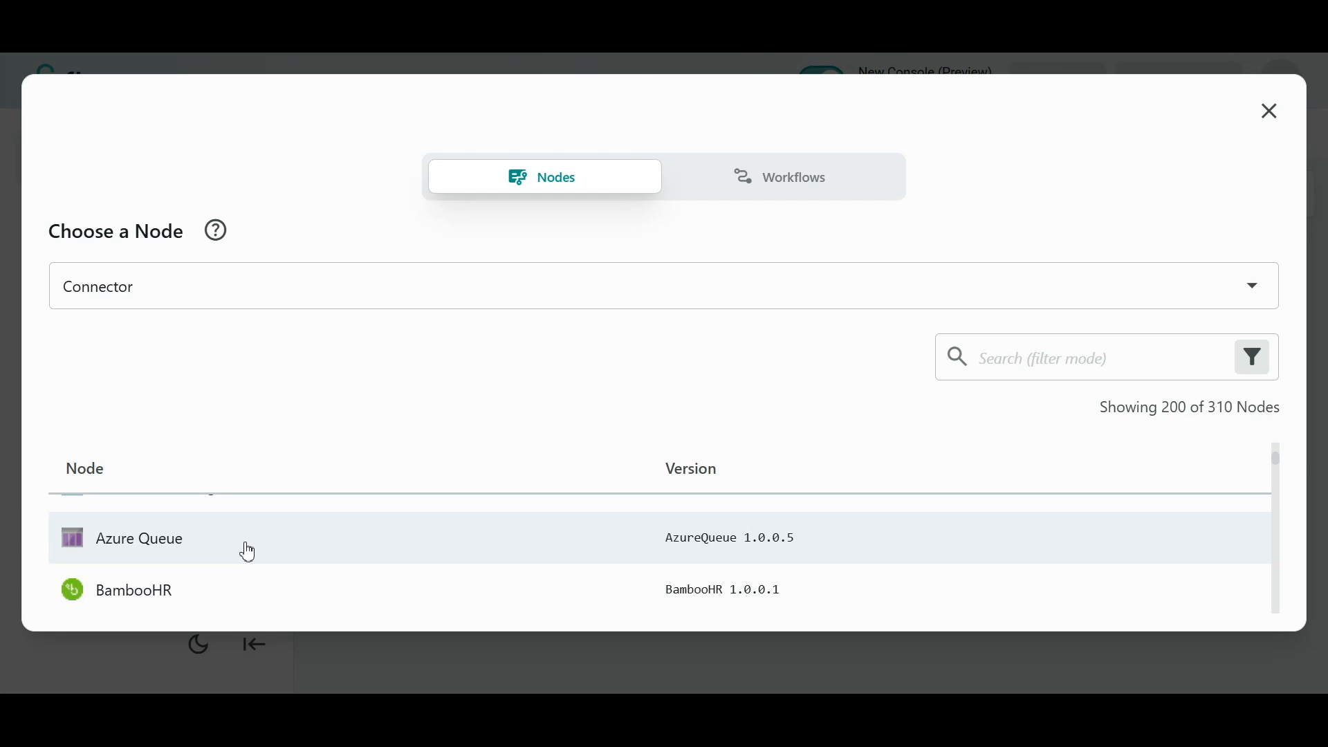
pyautogui.scroll(-10, 248, 552)
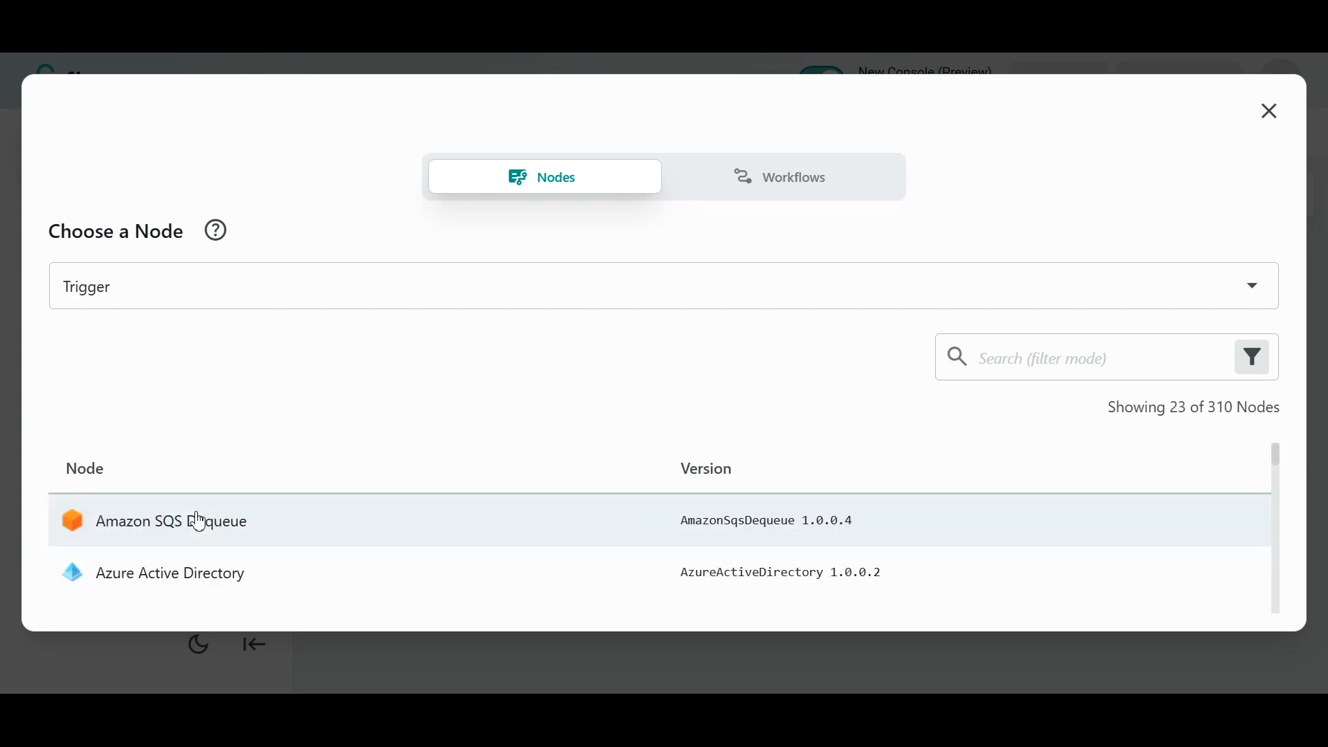
# - Filter the nodes by the Trigger type and browse the available triggers
pyautogui.scroll(-6, 199, 522)
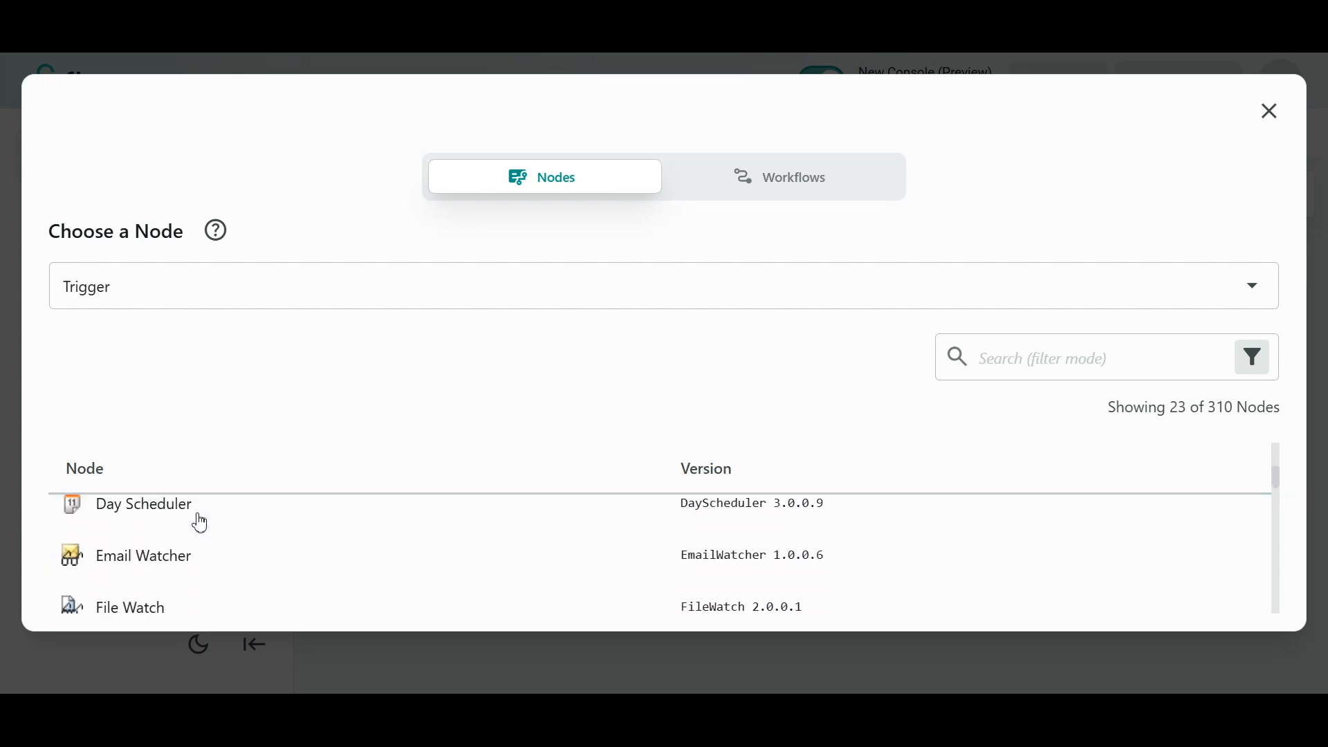
pyautogui.scroll(-6, 205, 541)
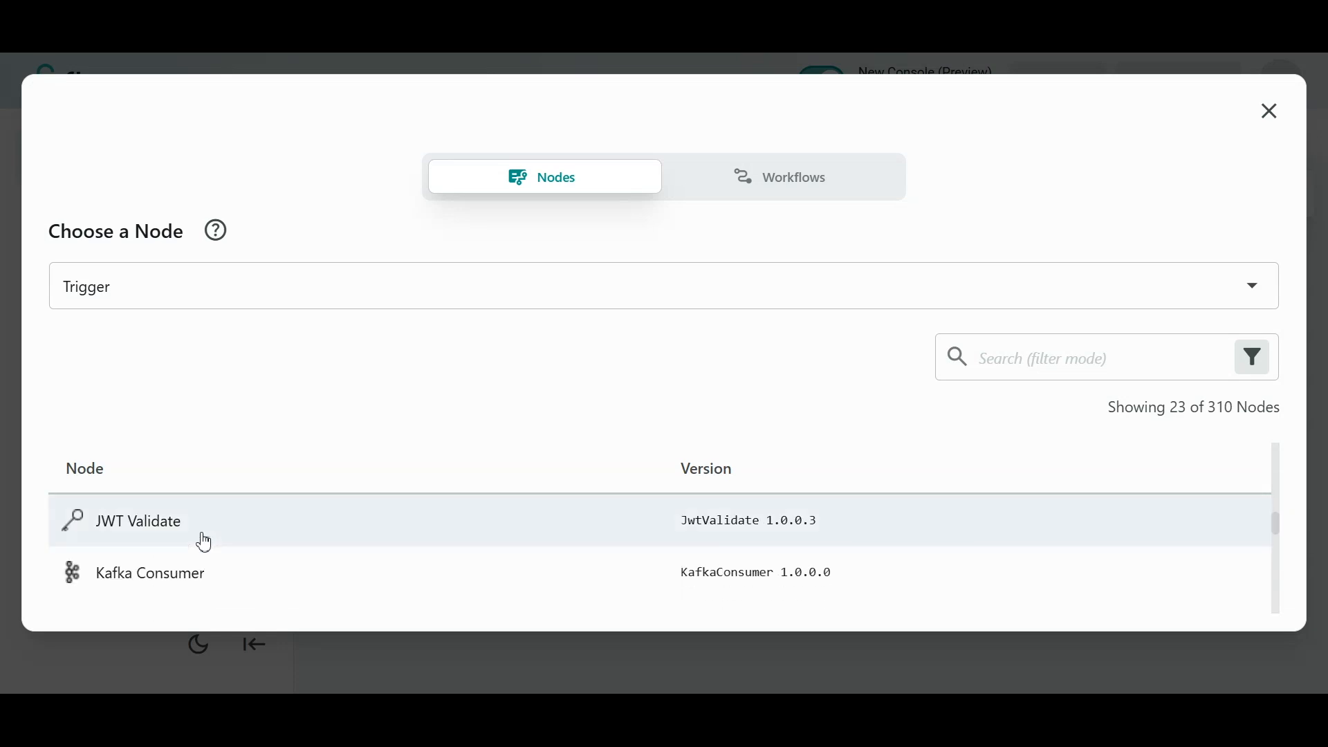
pyautogui.scroll(-5, 204, 545)
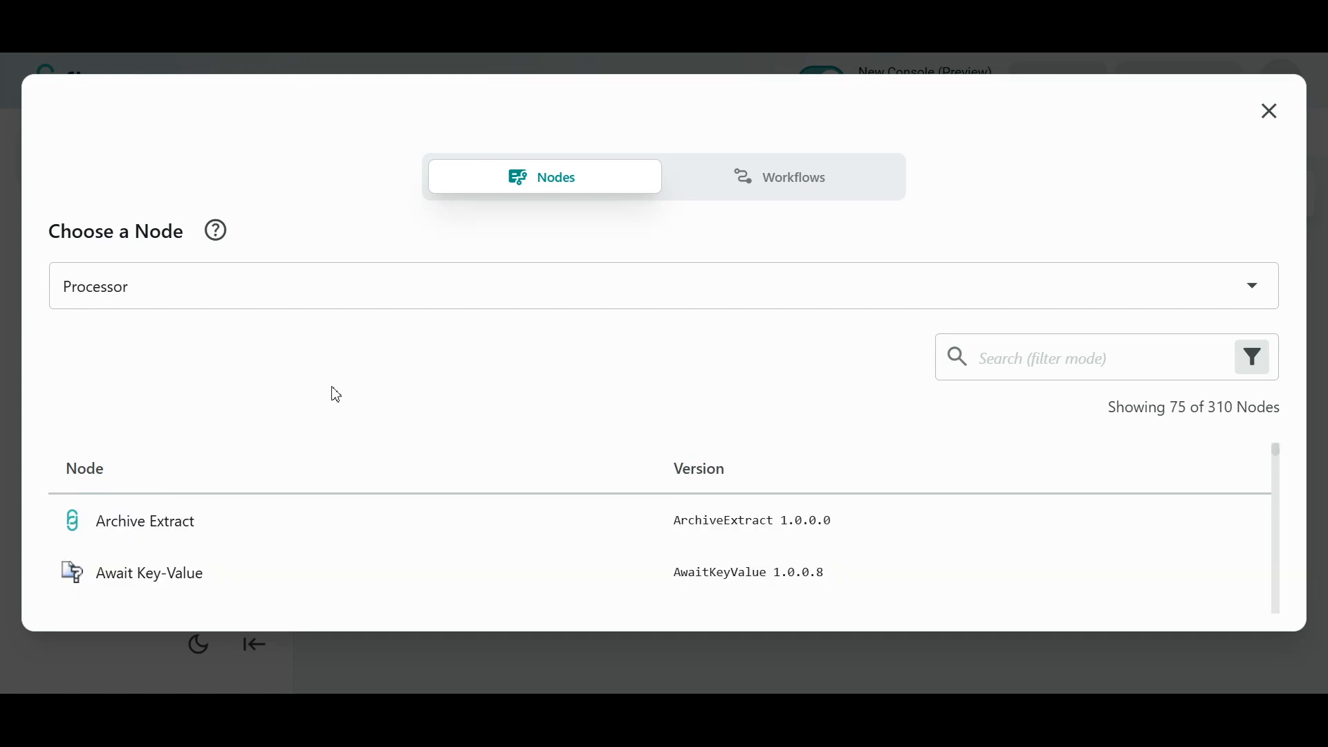
# - Filter the nodes by the Processor type and browse the available processors
pyautogui.scroll(-3, 305, 537)
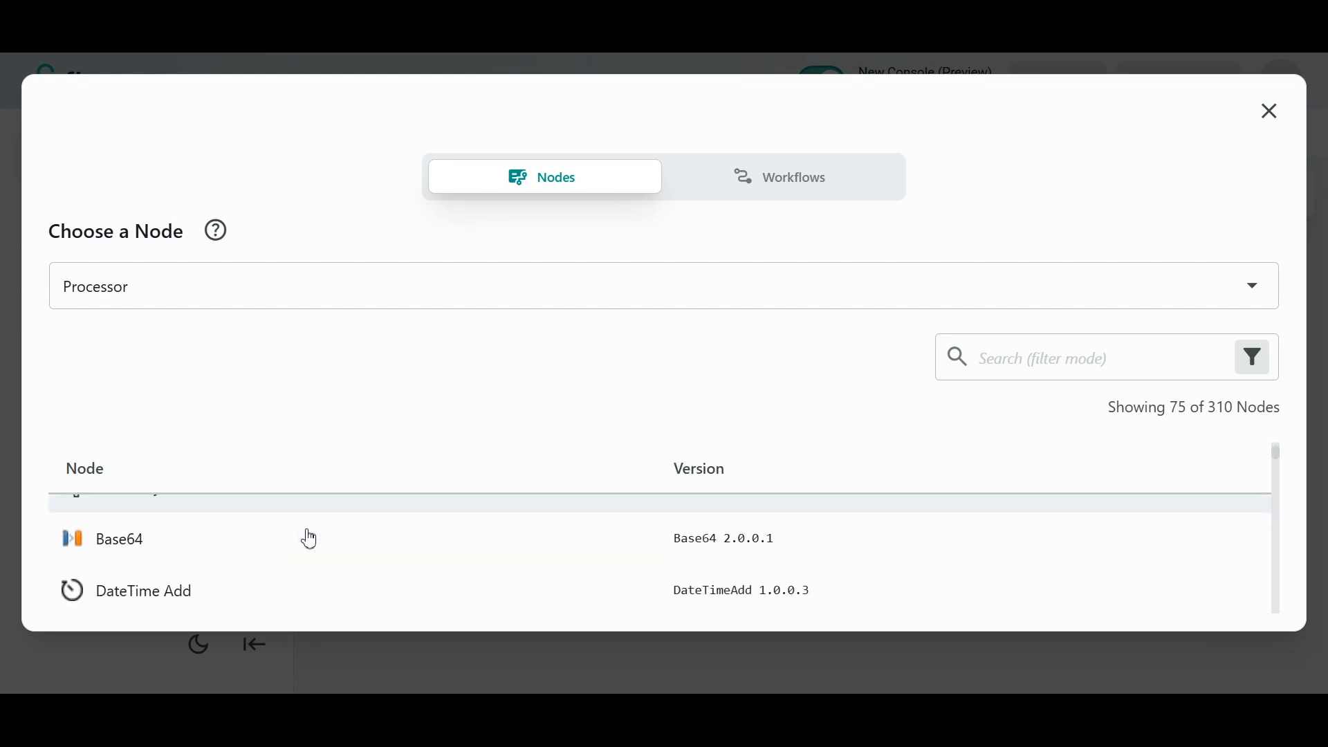
pyautogui.scroll(-6, 312, 540)
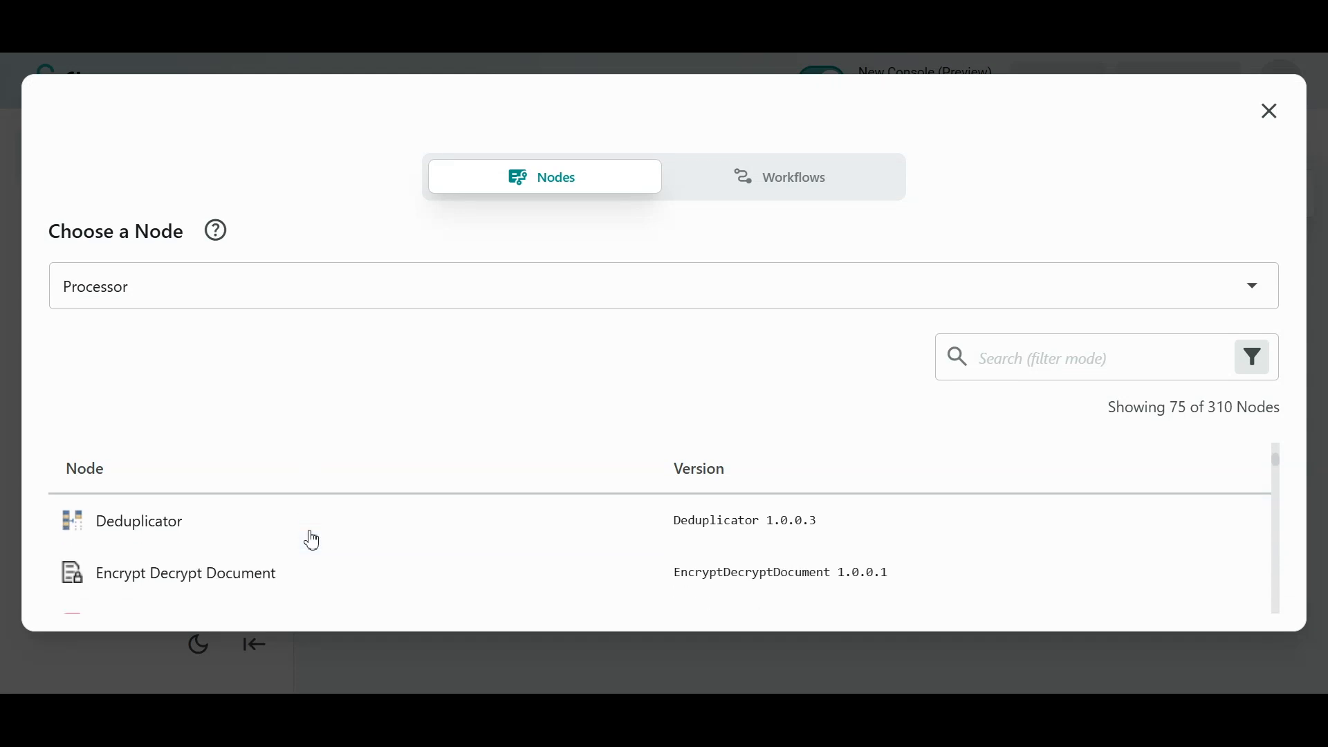
pyautogui.scroll(-3, 312, 540)
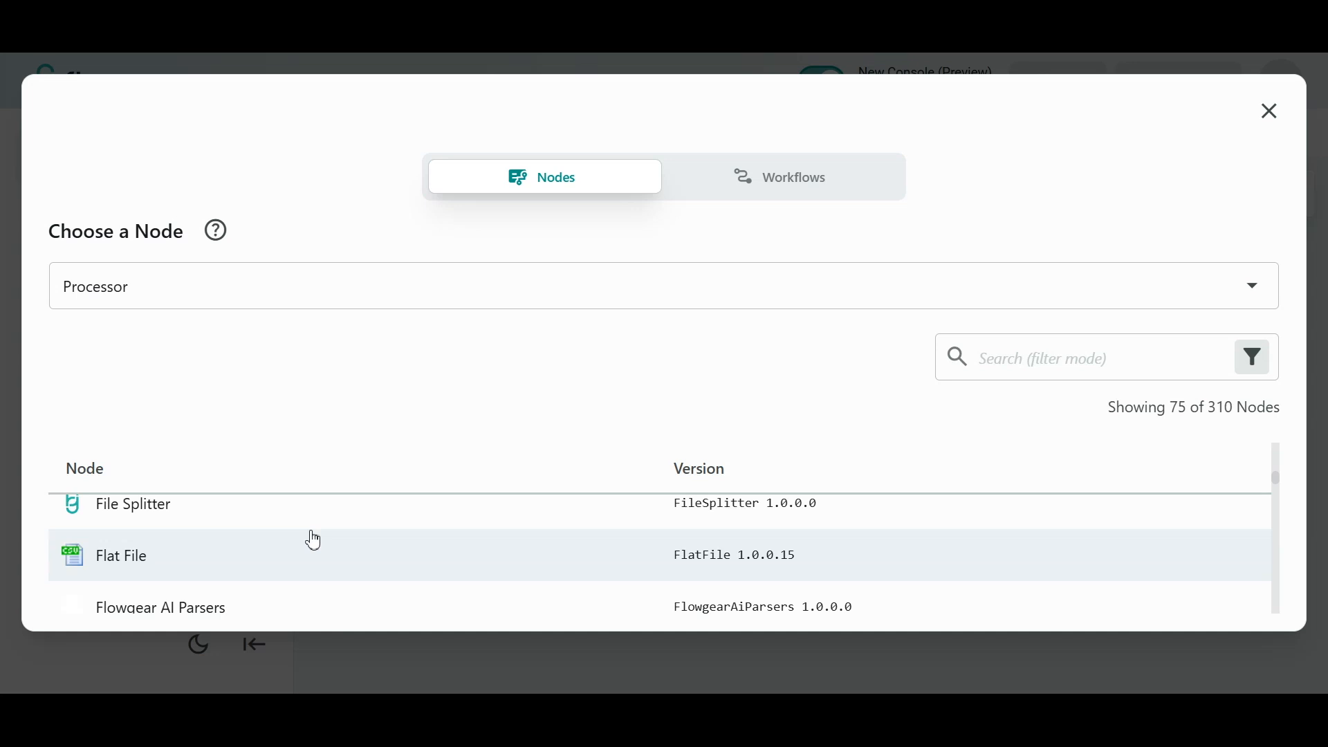
pyautogui.scroll(-4, 314, 540)
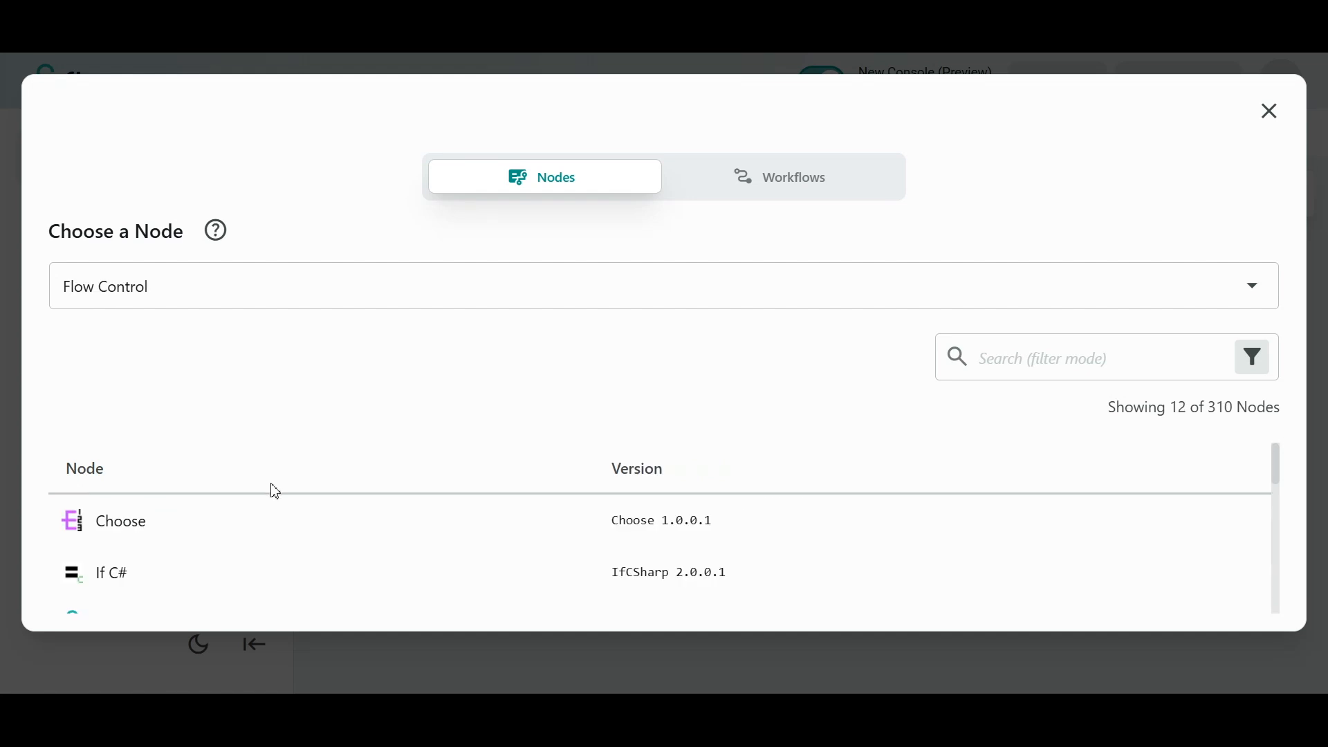
# - Filter the nodes by the Flow Control type and browse the available nodes
pyautogui.scroll(-2, 276, 529)
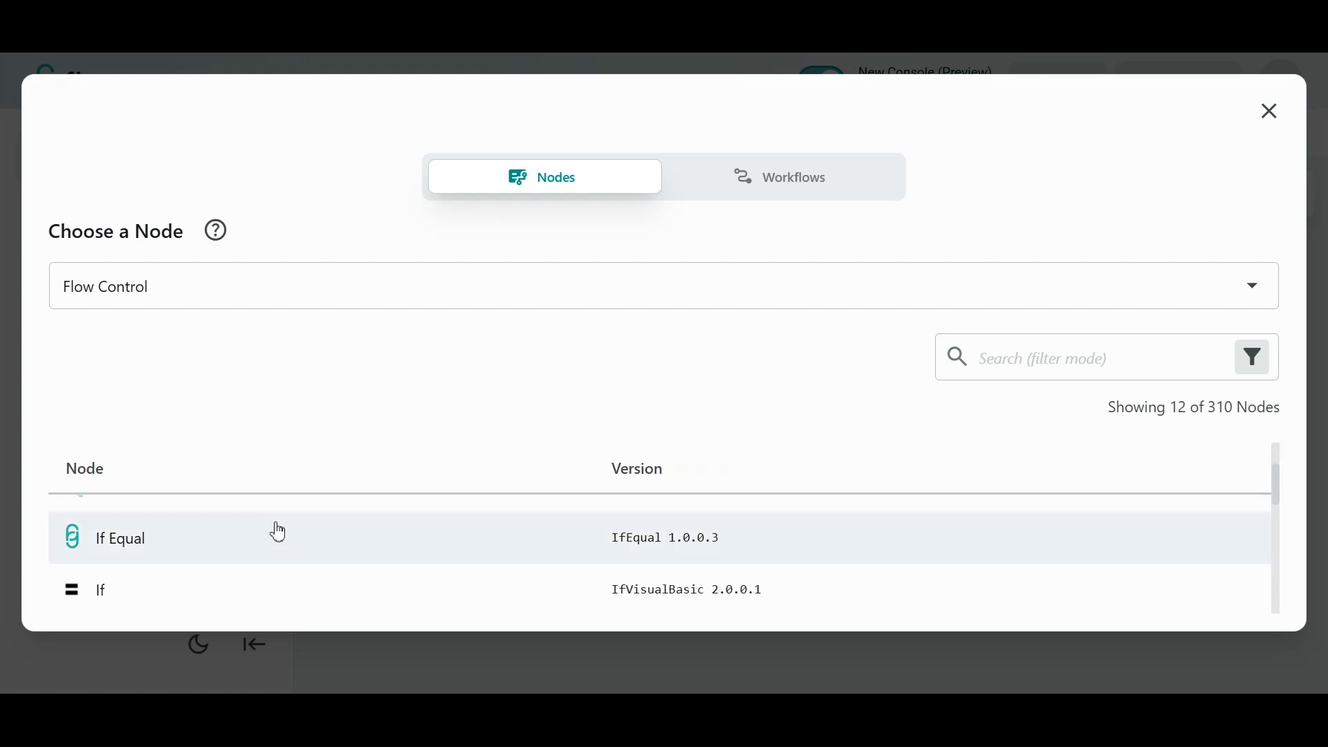
pyautogui.scroll(-5, 278, 532)
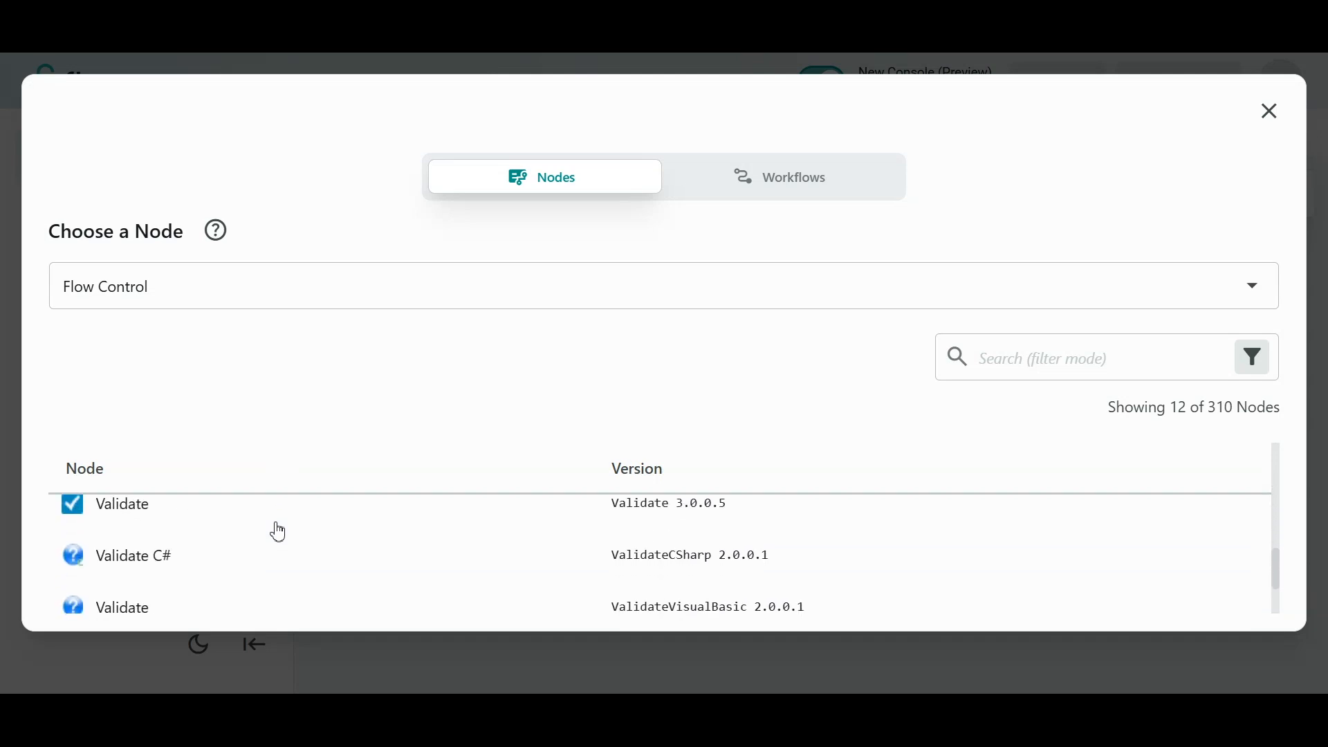
pyautogui.scroll(-1, 278, 532)
pyautogui.scroll(3, 279, 532)
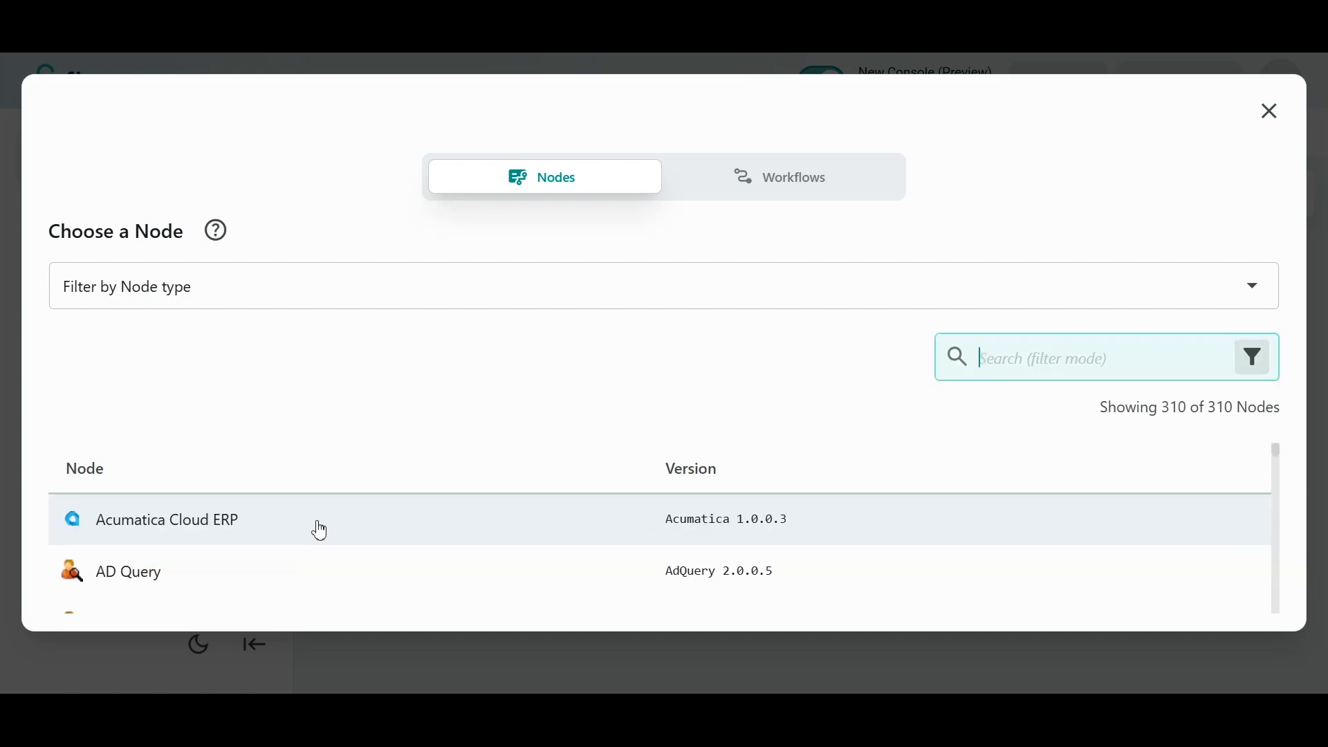
# - Browse the full node list and the Trigger and Flow Control types again, and close the node chooser without adding a node
pyautogui.scroll(-10, 320, 531)
pyautogui.scroll(-4, 320, 532)
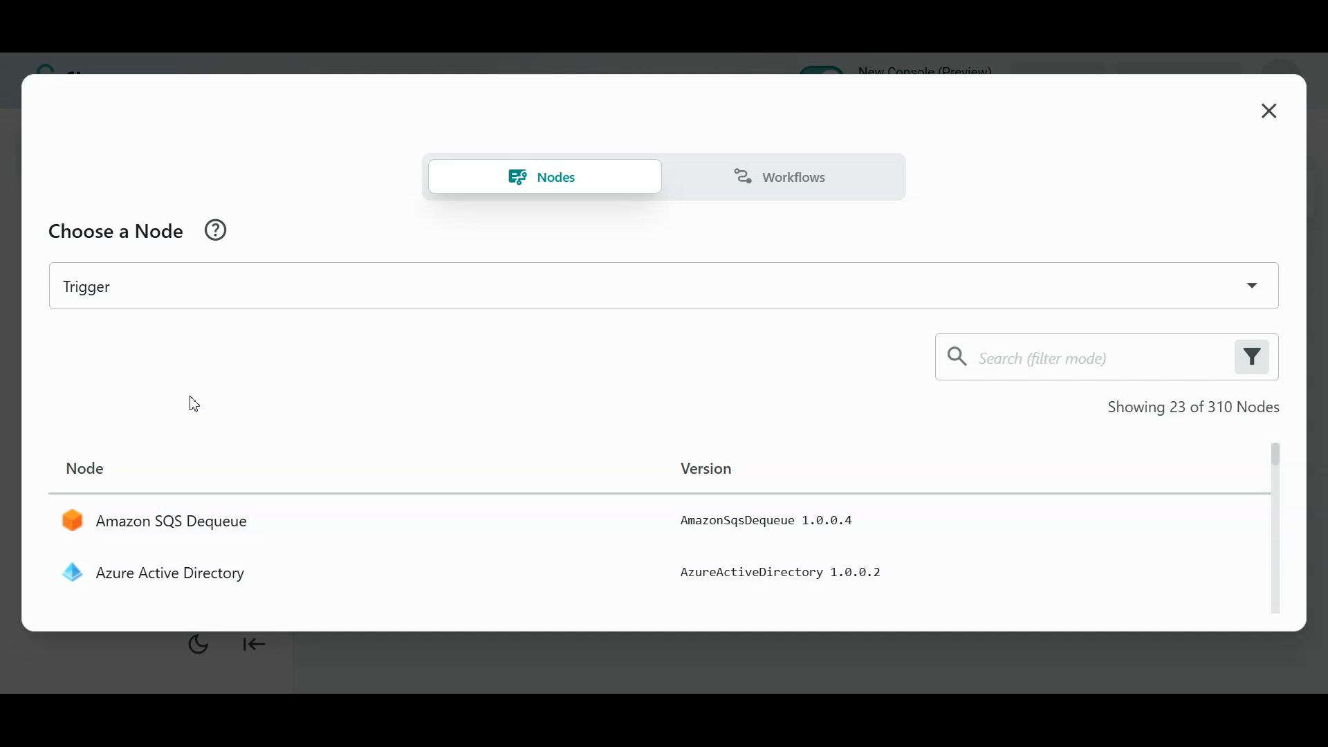
pyautogui.scroll(-2, 218, 522)
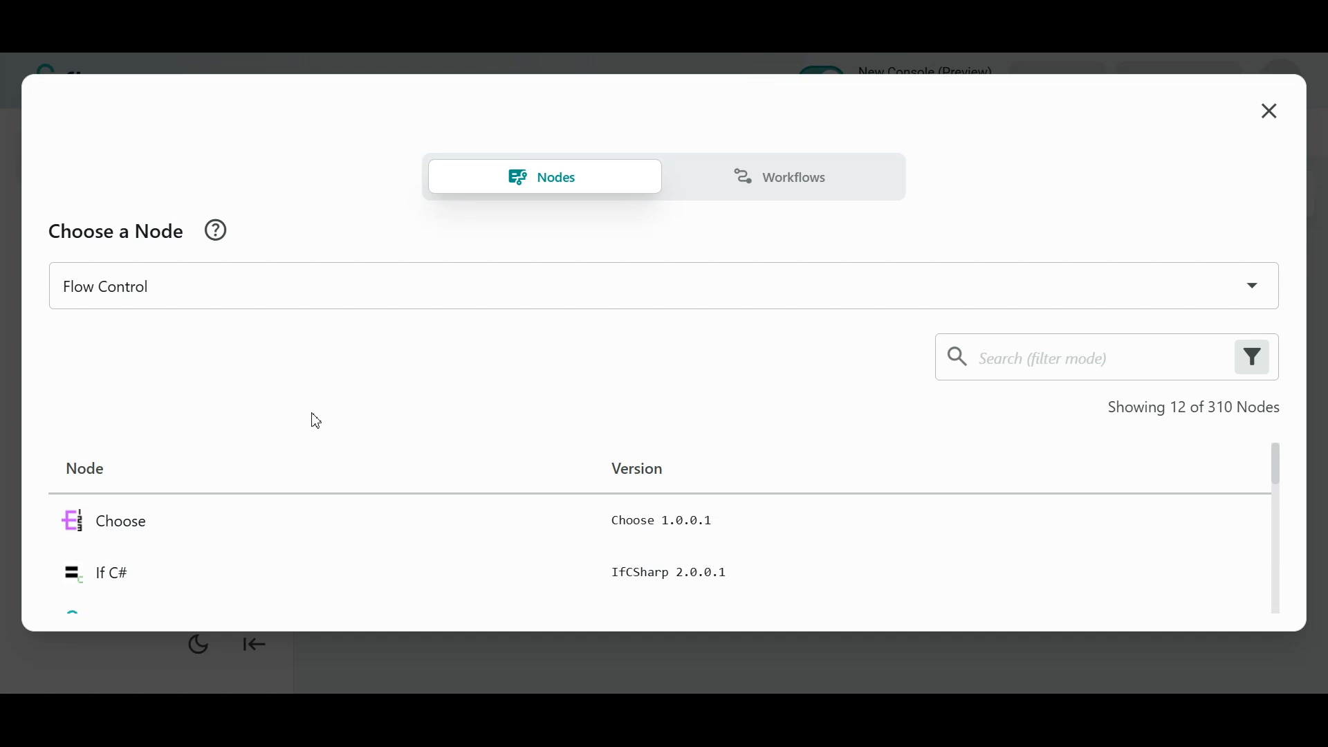
pyautogui.click(1271, 111)
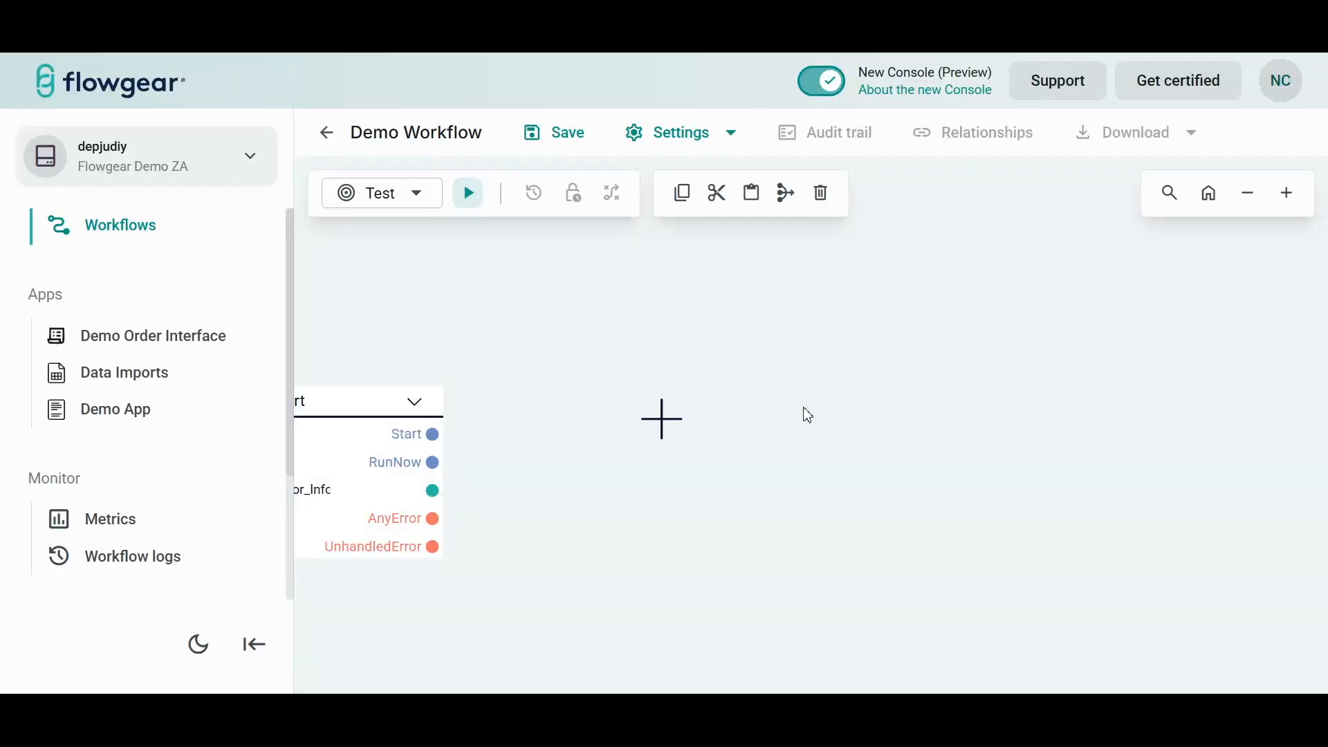